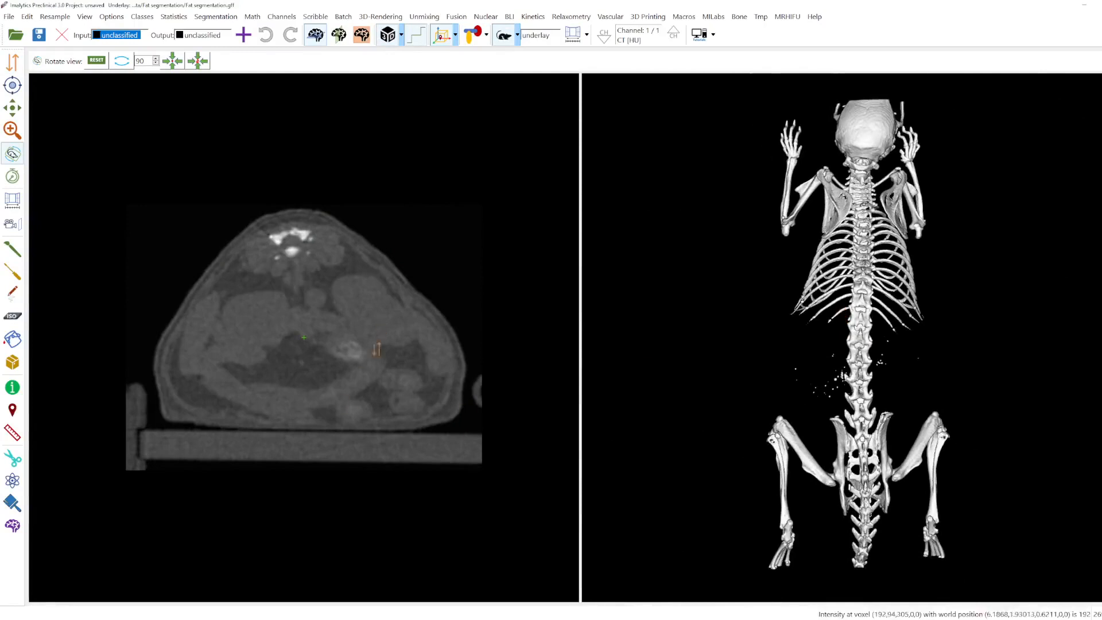
{"action": "left_click_drag", "start_coordinate": [315, 278], "coordinate": [385, 379]}
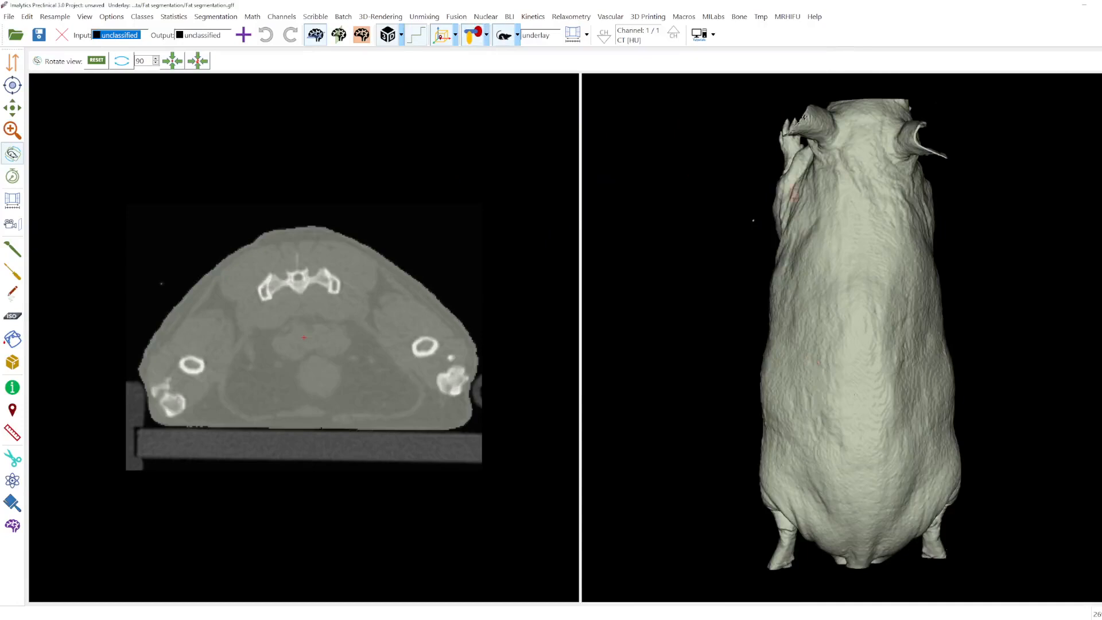
{"action": "left_click", "coordinate": [713, 35]}
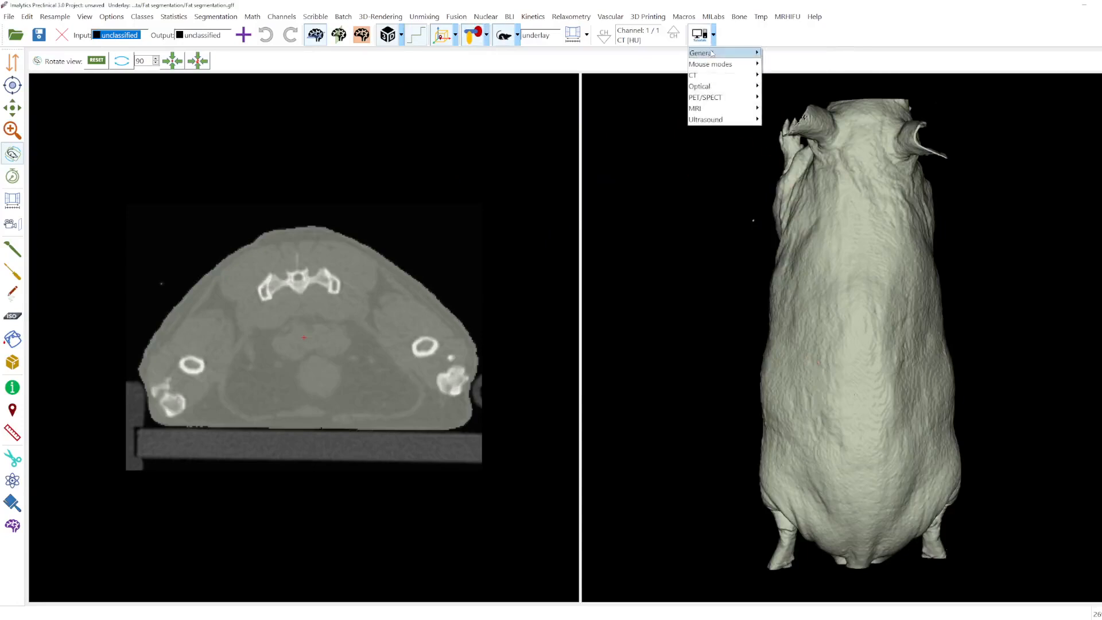
{"action": "mouse_move", "coordinate": [715, 73]}
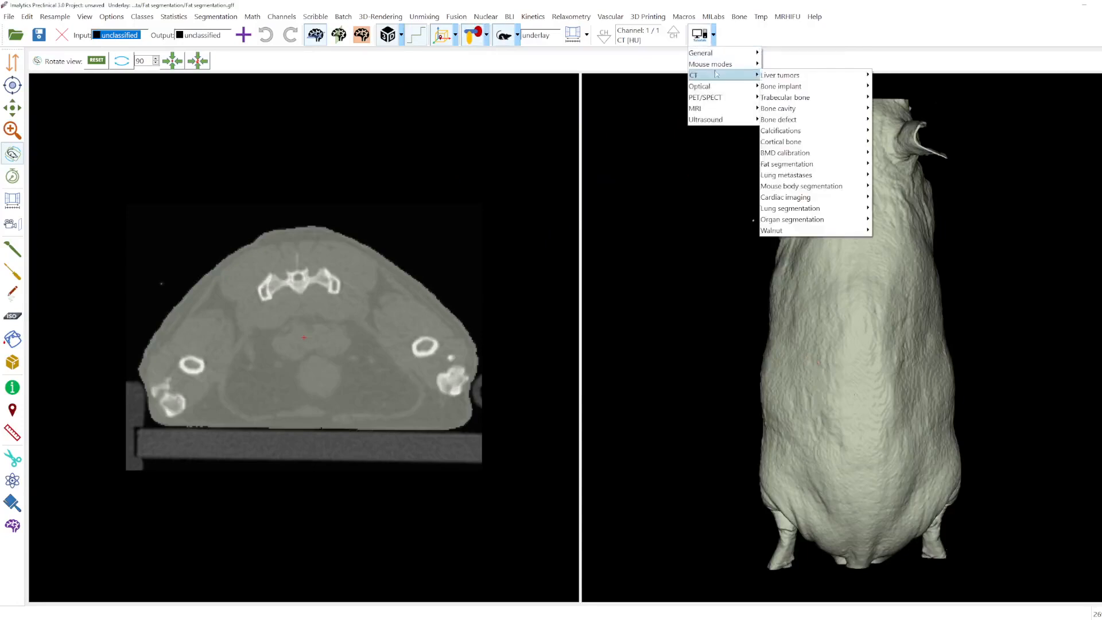
{"action": "mouse_move", "coordinate": [803, 187]}
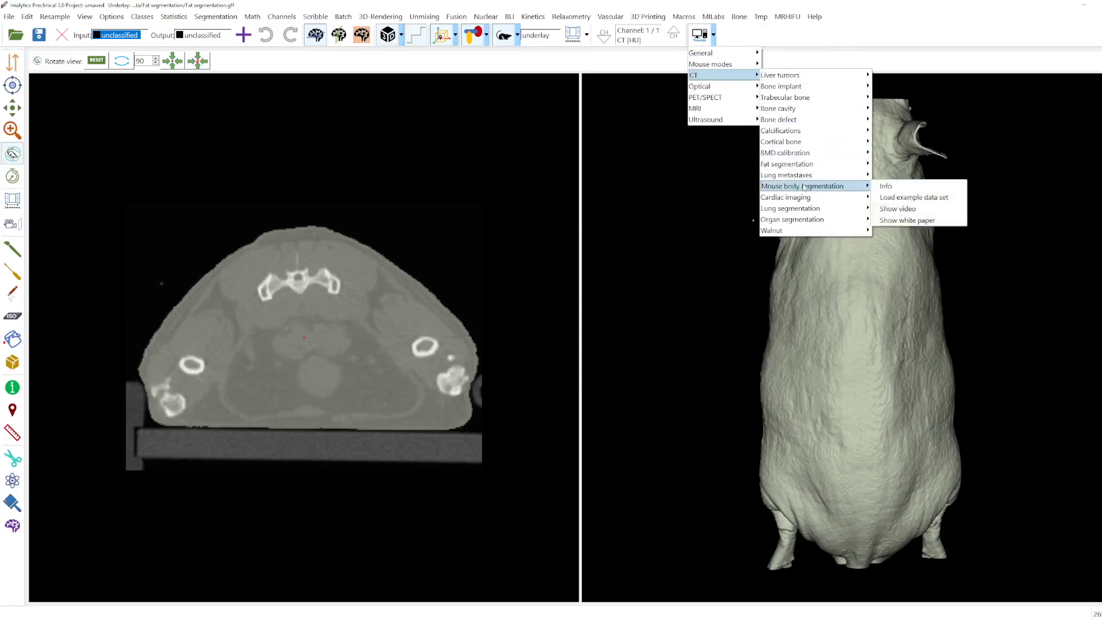
{"action": "left_click", "coordinate": [675, 272]}
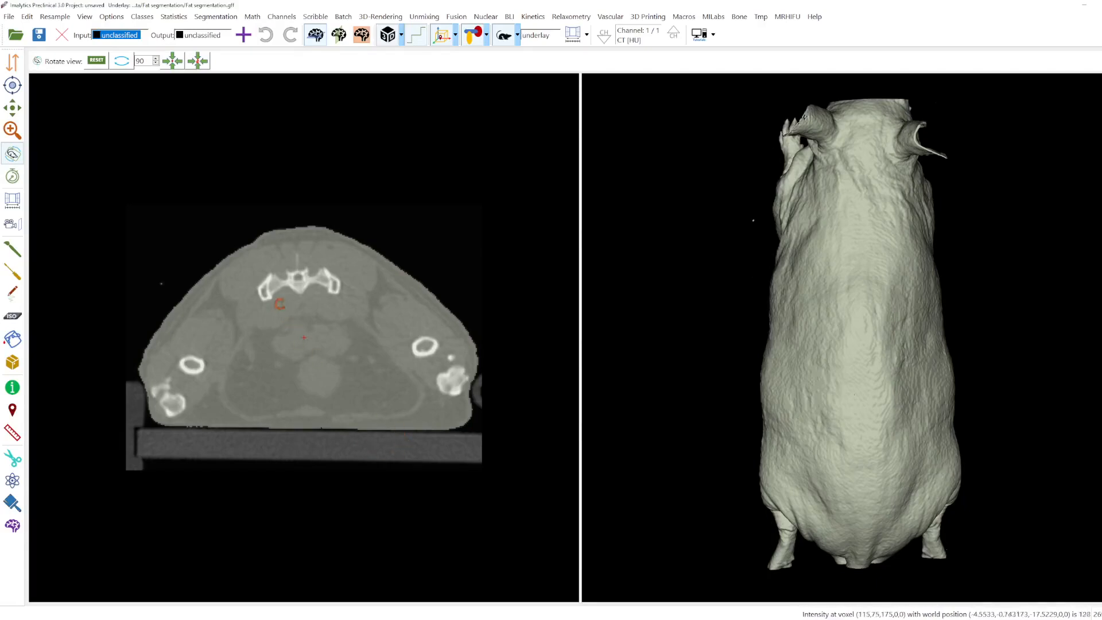
Add a new segmentation class named Skim, with the Body class as input
{"action": "right_click", "coordinate": [279, 304]}
{"action": "left_click", "coordinate": [285, 310]}
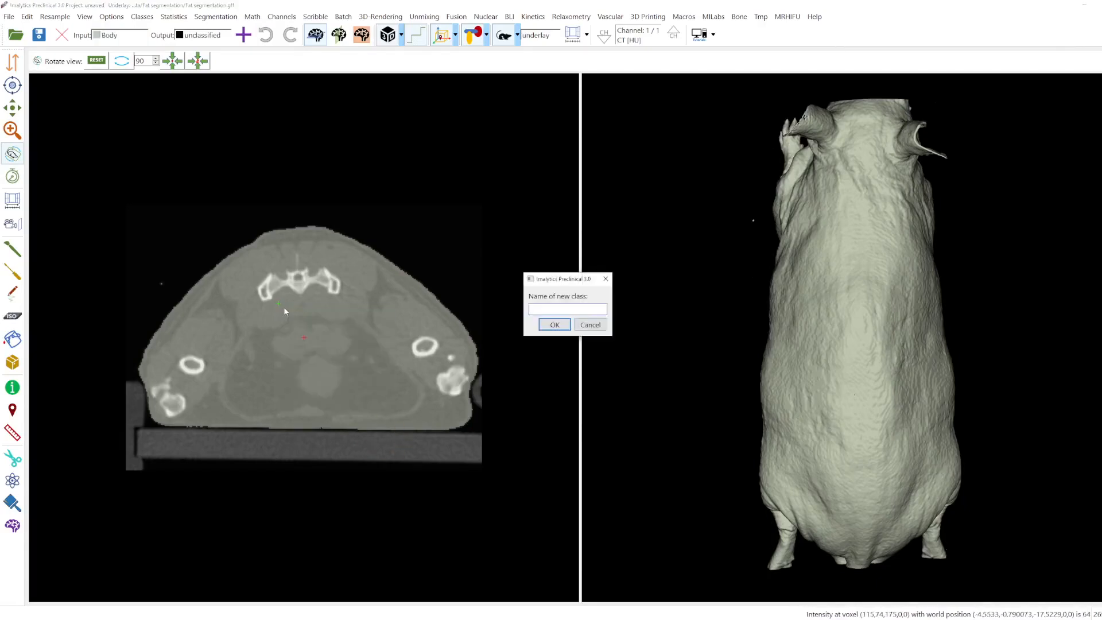
{"action": "type", "text": "Skim"}
{"action": "key", "text": "Return"}
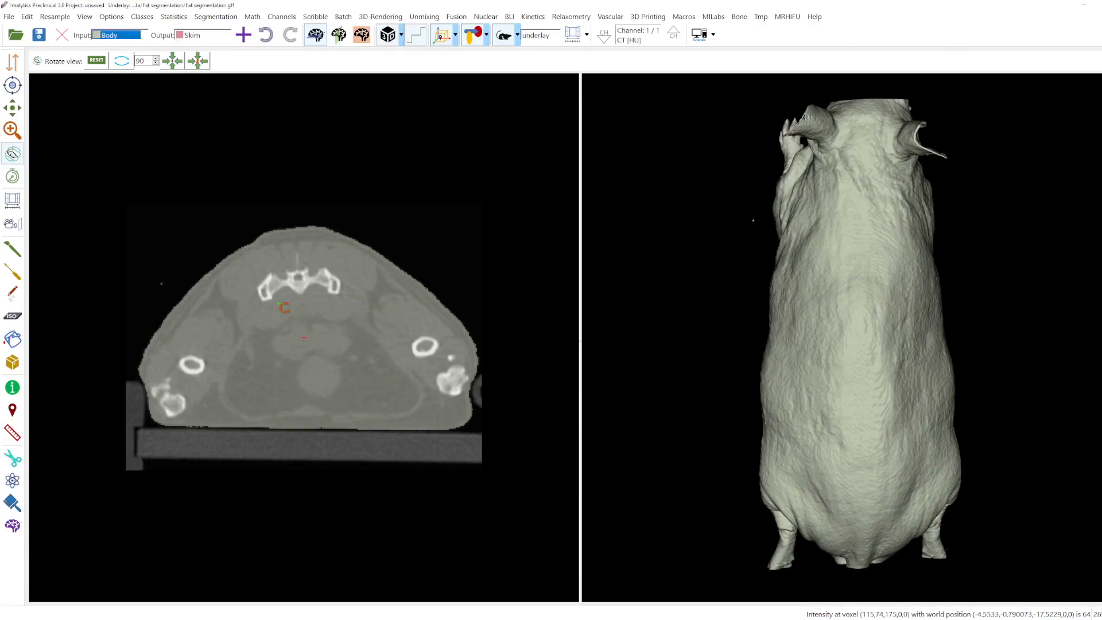
Add a new segmentation class named Skin, keeping the Body class as input
{"action": "right_click", "coordinate": [281, 245]}
{"action": "left_click", "coordinate": [299, 260]}
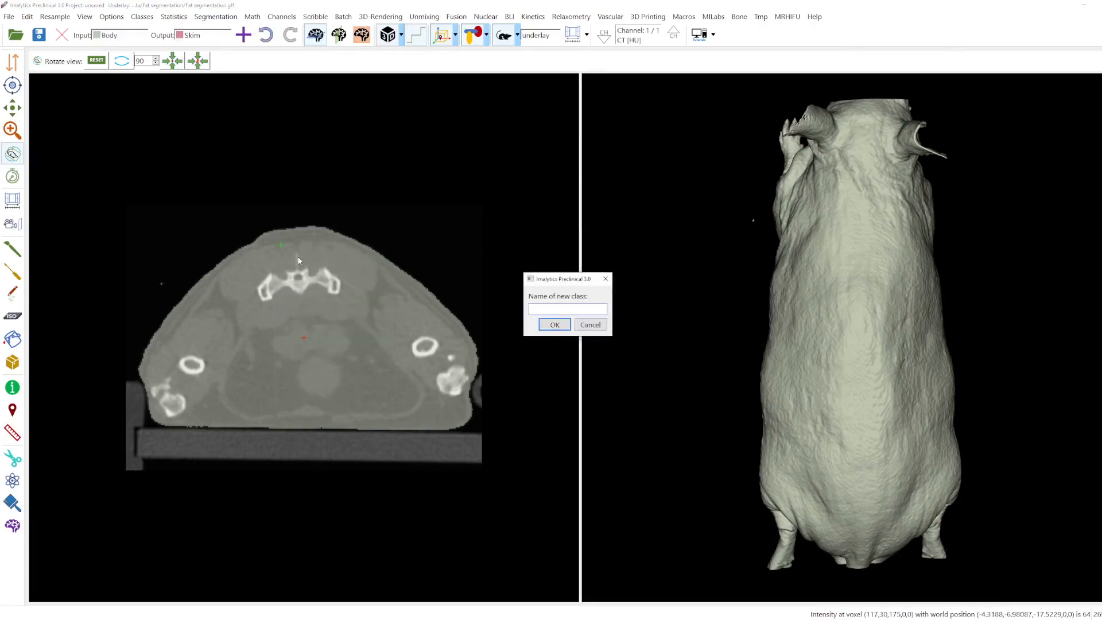
{"action": "type", "text": "Skin"}
{"action": "key", "text": "Return"}
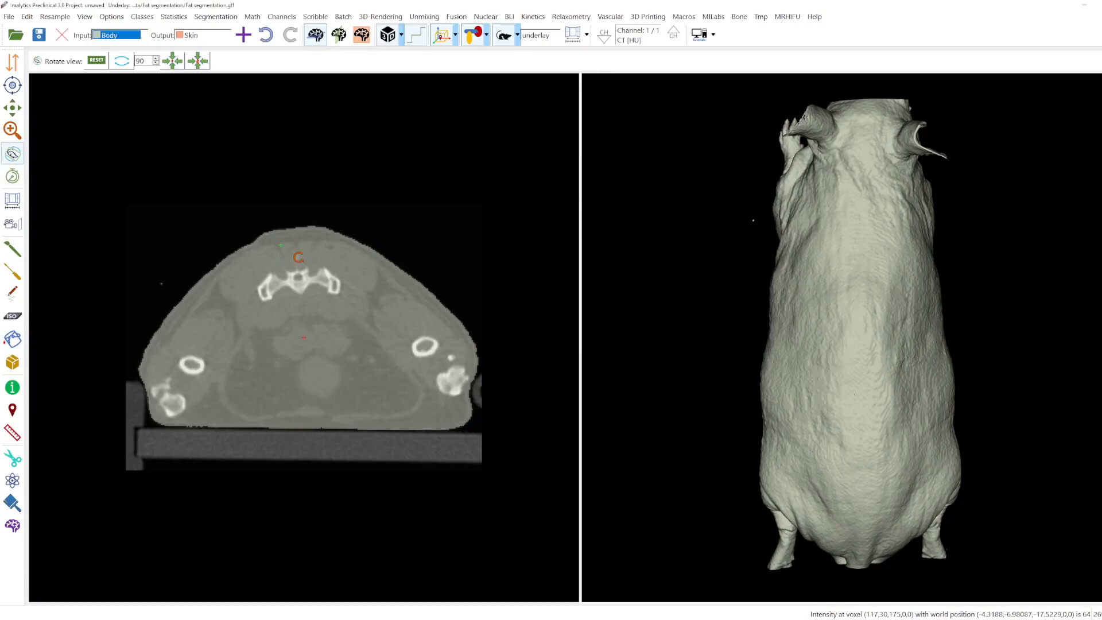
Erode the Body class with the preset erosion distance, assigning the removed outer layer to Skin
{"action": "right_click", "coordinate": [326, 299]}
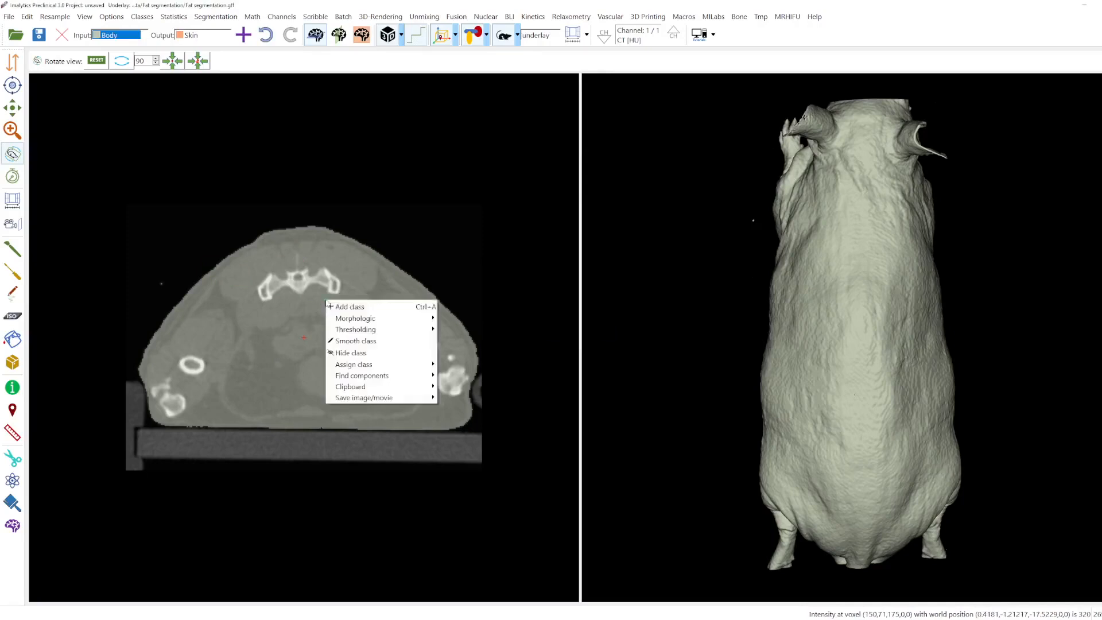
{"action": "mouse_move", "coordinate": [363, 320]}
{"action": "left_click", "coordinate": [451, 330]}
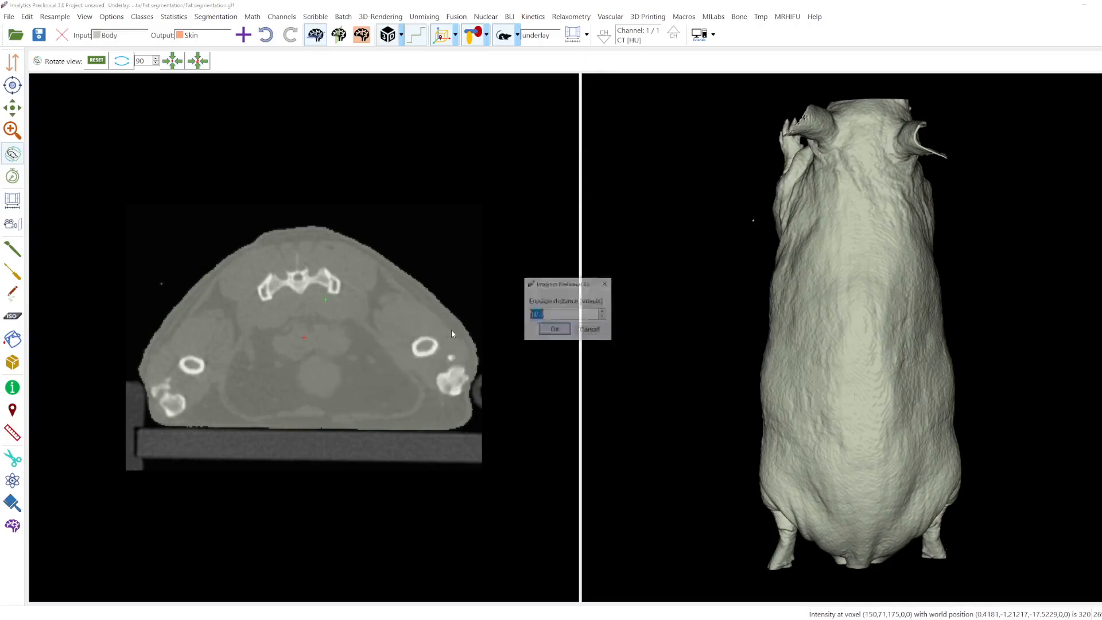
{"action": "left_click", "coordinate": [554, 330]}
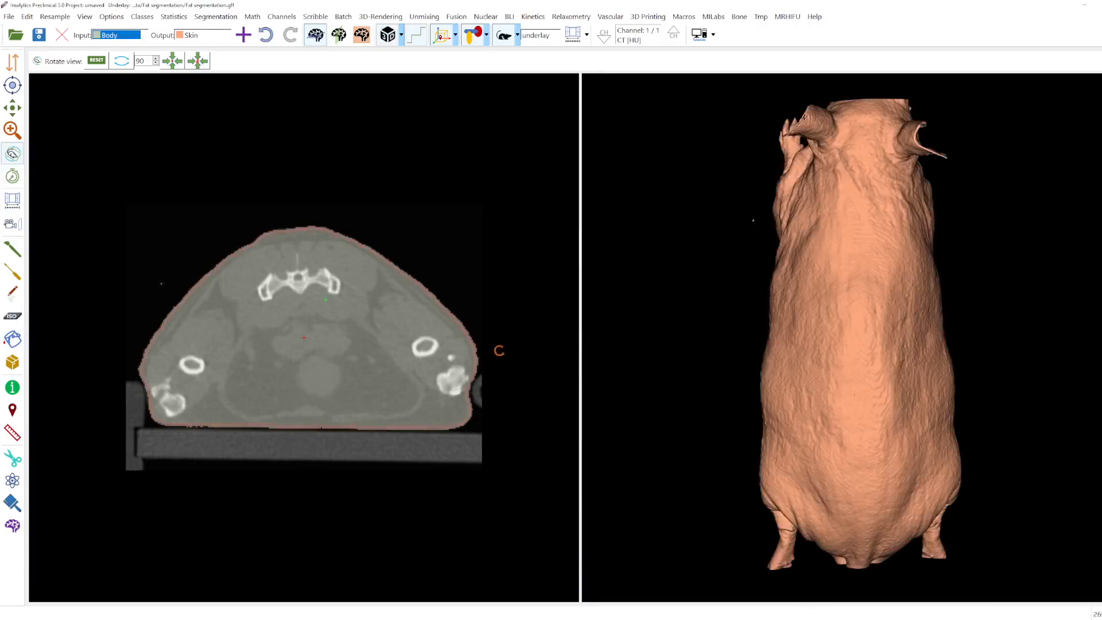
Add a new segmentation class named Bone, with the Body class as input
{"action": "left_click_drag", "start_coordinate": [919, 351], "coordinate": [697, 372]}
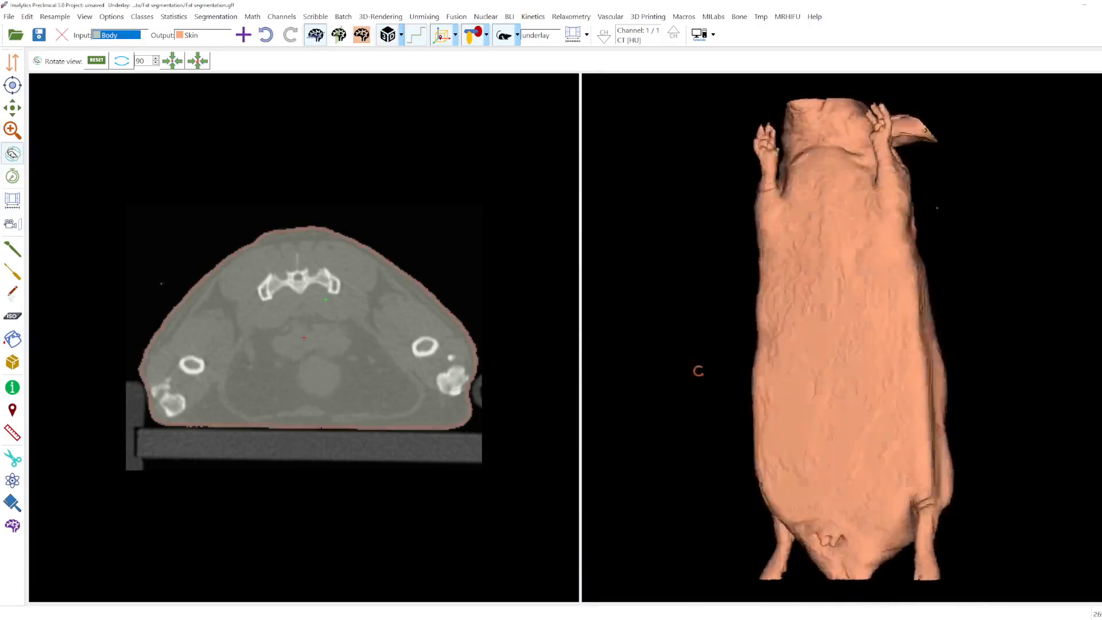
{"action": "left_click_drag", "start_coordinate": [976, 345], "coordinate": [698, 362]}
{"action": "left_click_drag", "start_coordinate": [919, 351], "coordinate": [723, 366]}
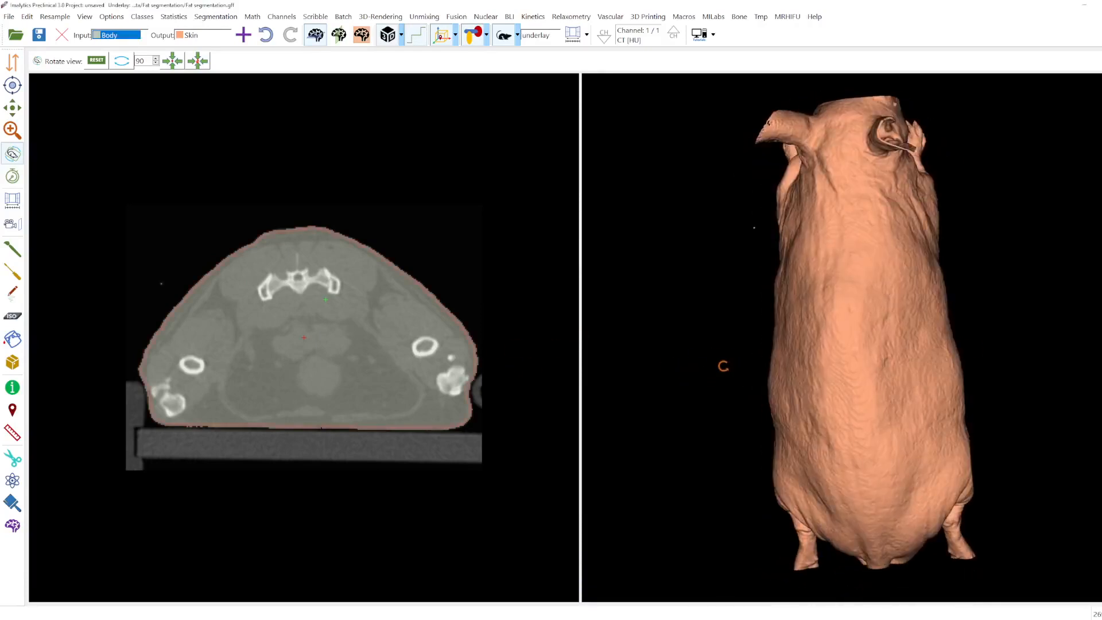
{"action": "right_click", "coordinate": [374, 328]}
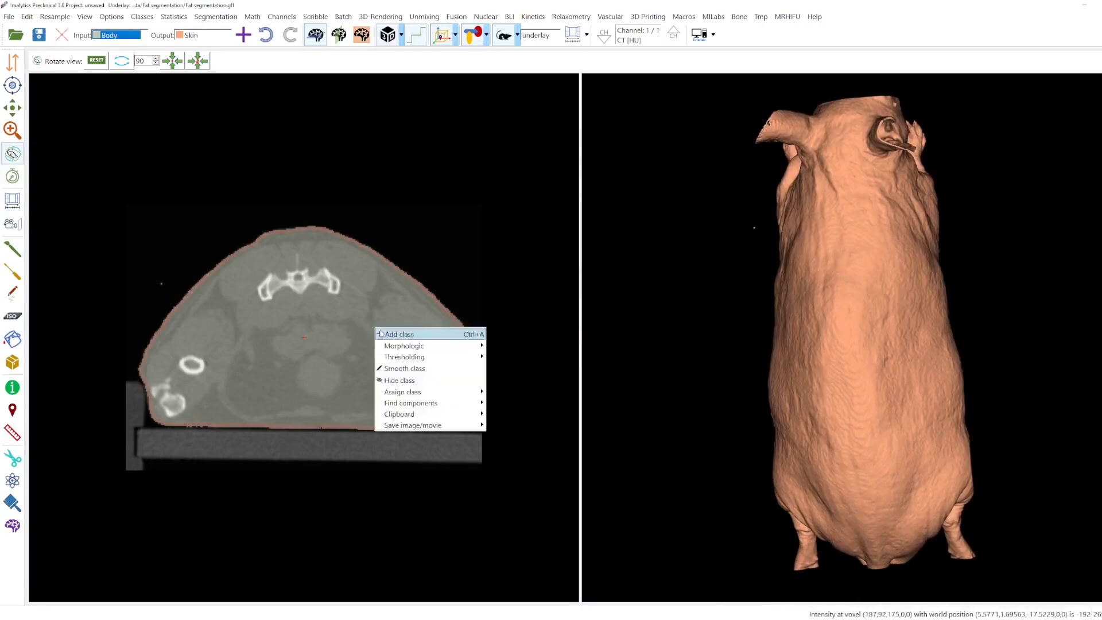
{"action": "left_click", "coordinate": [380, 332]}
{"action": "type", "text": "Bone"}
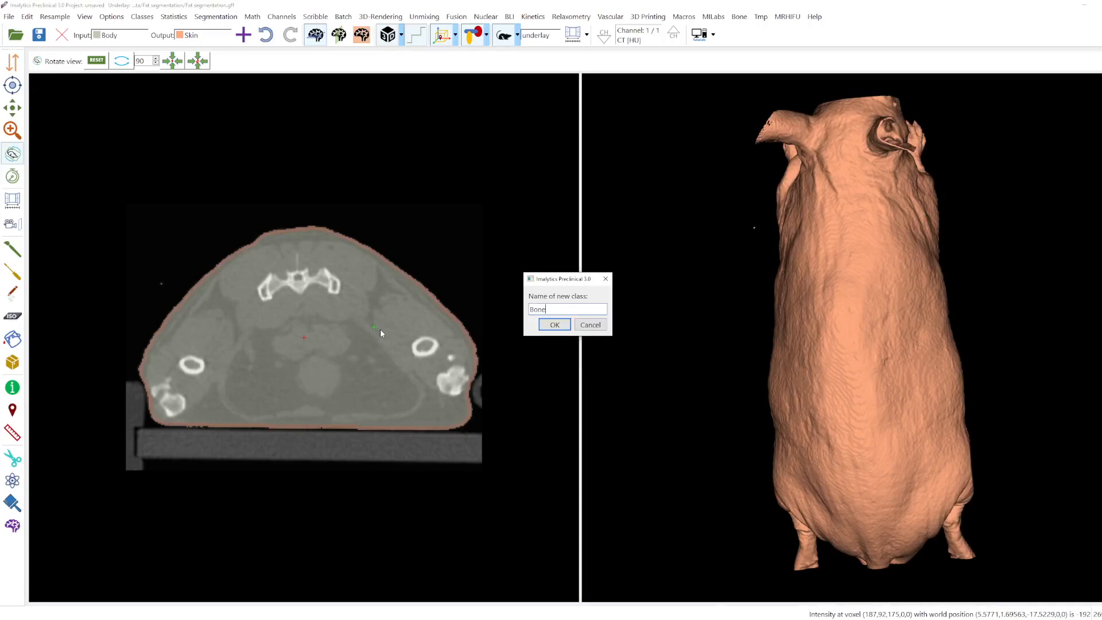
{"action": "key", "text": "Return"}
Threshold the Body class above 1600 on the underlay, assigning the voxels to Bone
{"action": "right_click", "coordinate": [337, 330]}
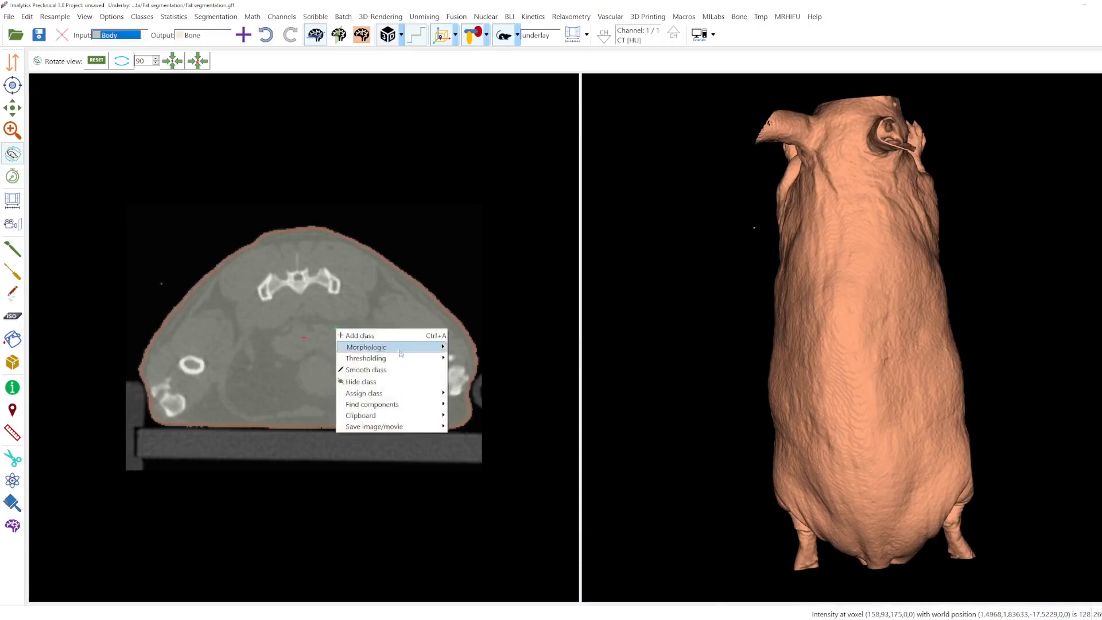
{"action": "mouse_move", "coordinate": [390, 358]}
{"action": "left_click", "coordinate": [464, 360]}
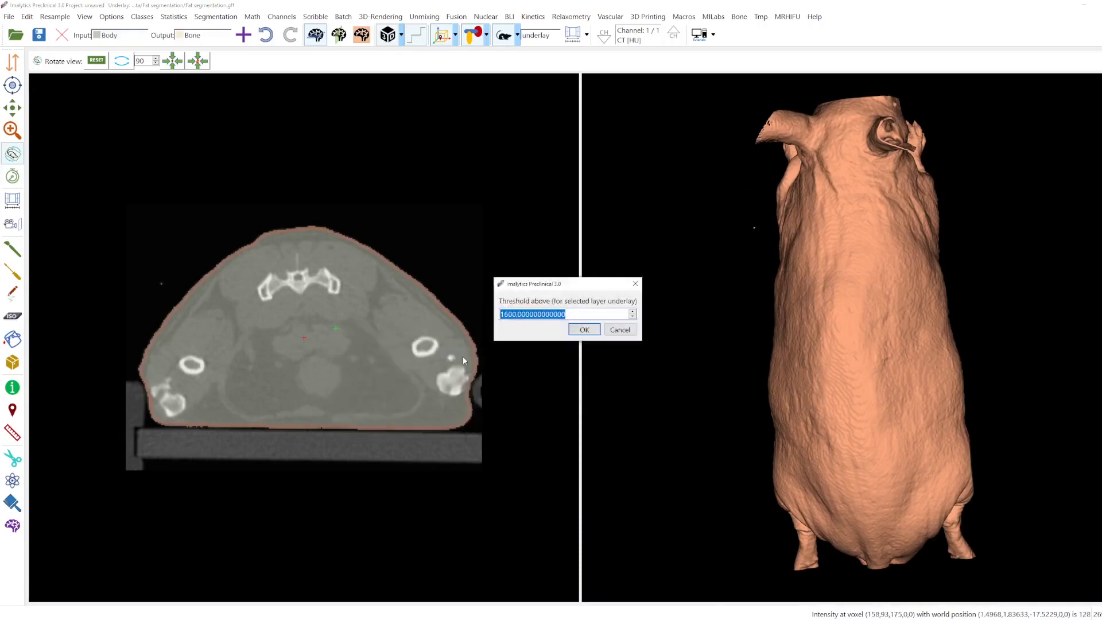
{"action": "key", "text": "Return"}
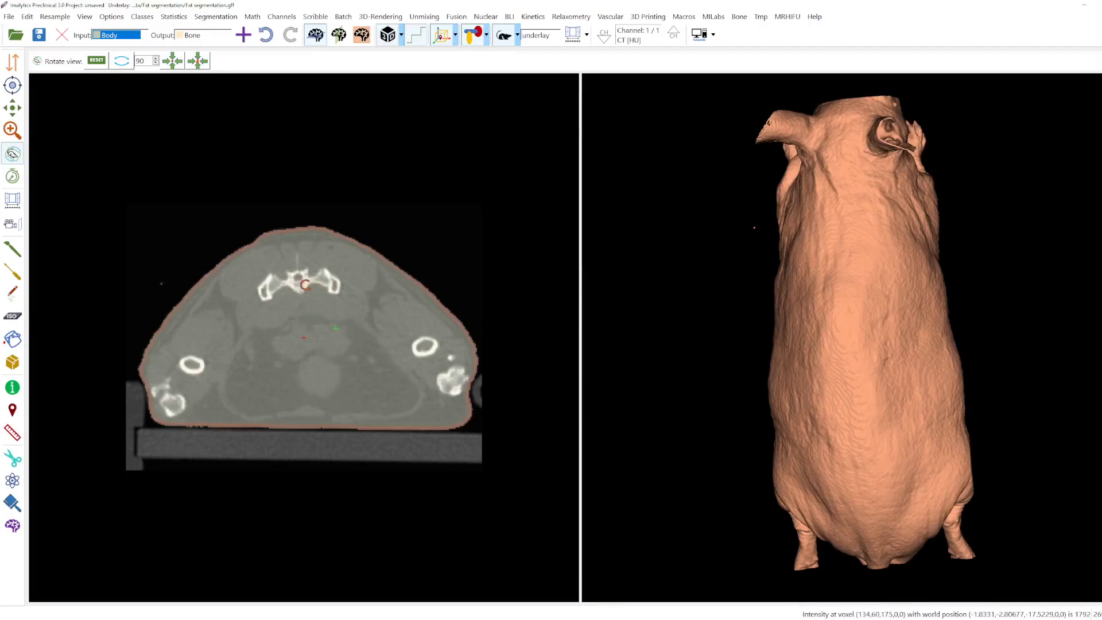
Dilate the Bone class by 2 voxels
{"action": "right_click", "coordinate": [305, 286]}
{"action": "mouse_move", "coordinate": [356, 303]}
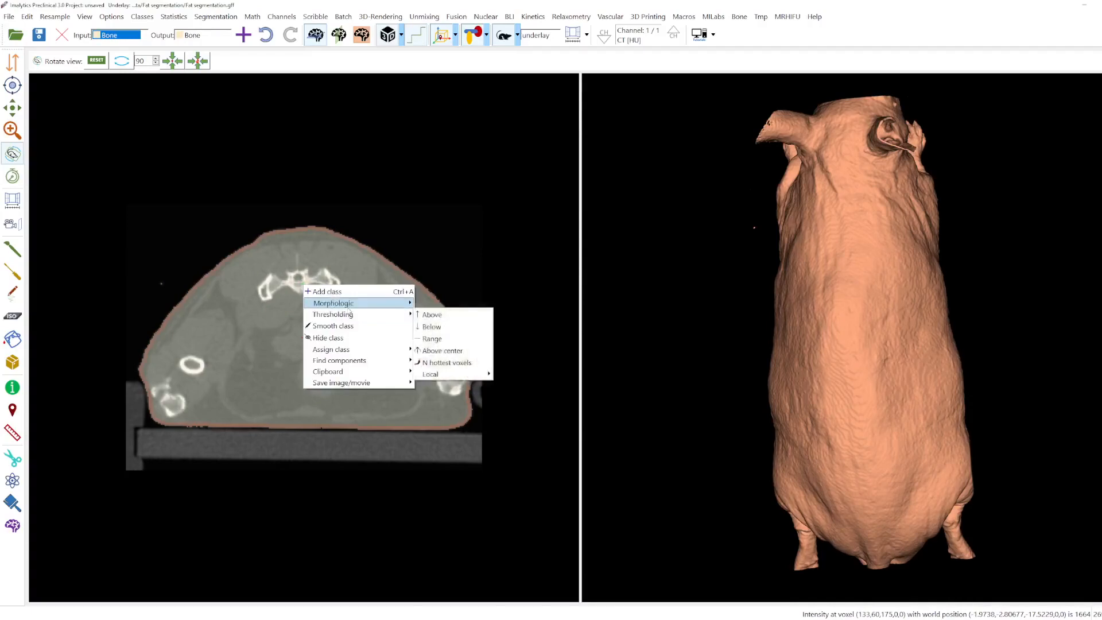
{"action": "left_click", "coordinate": [425, 304]}
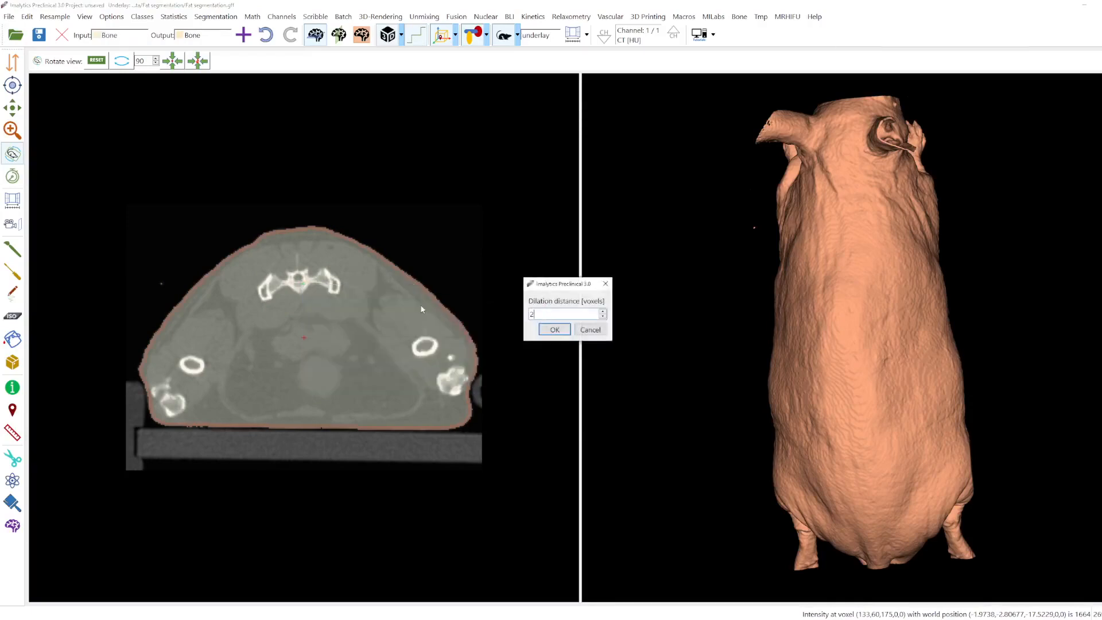
{"action": "key", "text": "Return"}
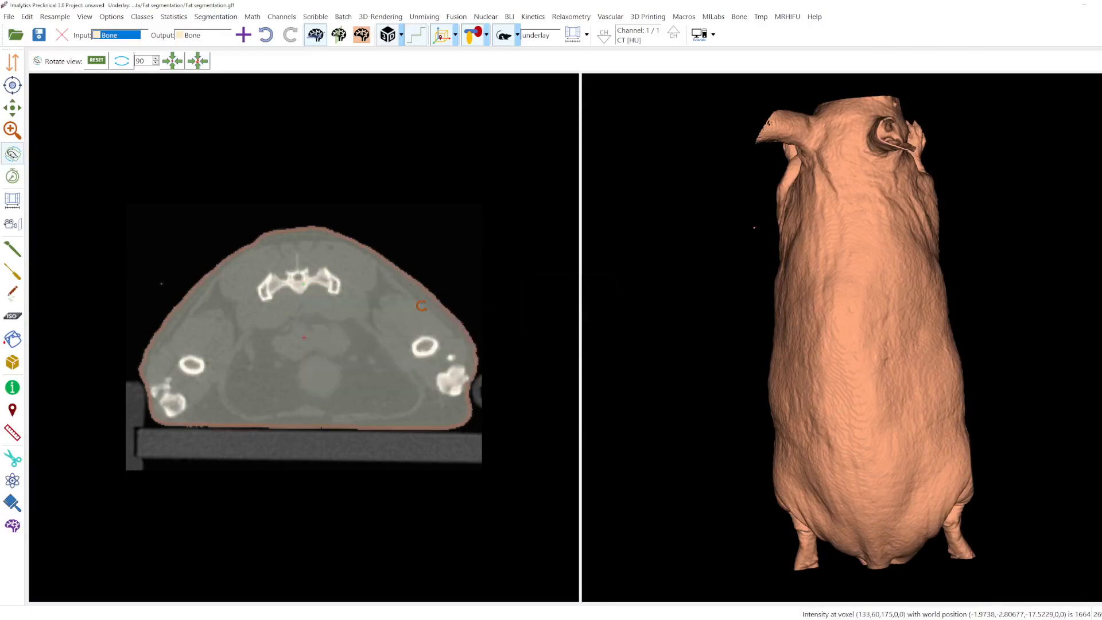
Add a new class named Tmp from the Body class in a chest slice through the lungs
{"action": "scroll", "coordinate": [327, 311], "scroll_direction": "down", "scroll_amount": 10}
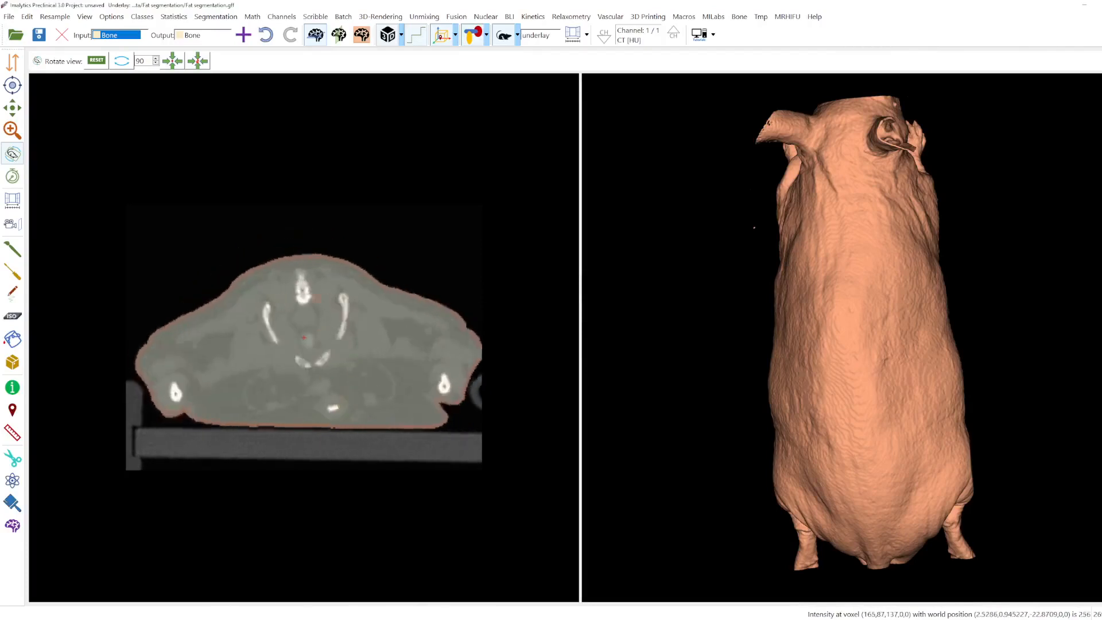
{"action": "scroll", "coordinate": [304, 321], "scroll_direction": "up", "scroll_amount": 15}
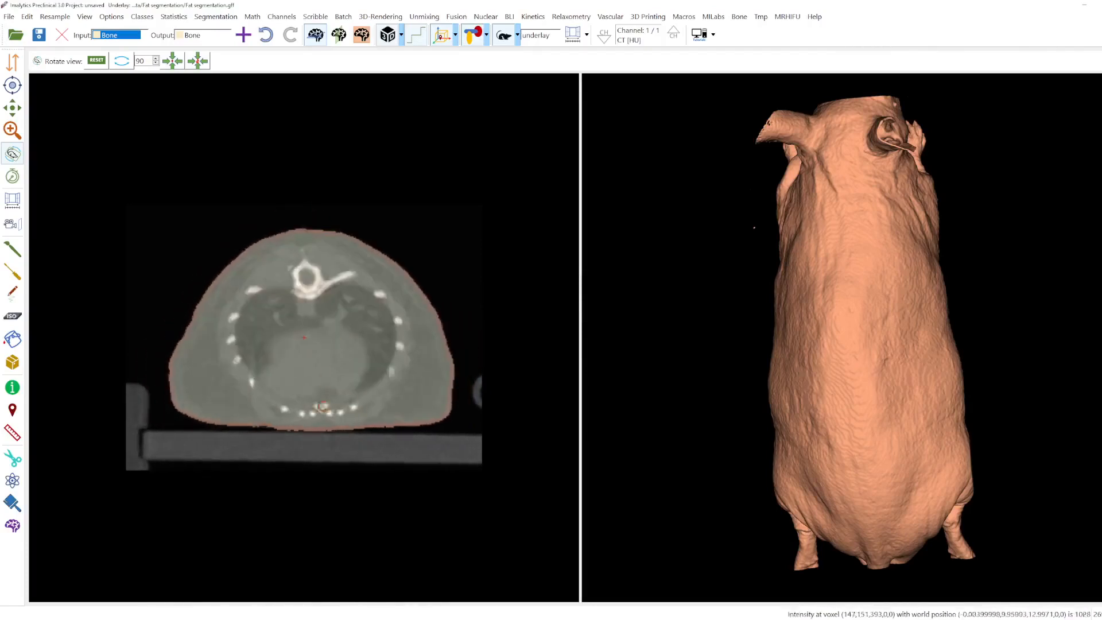
{"action": "scroll", "coordinate": [322, 329], "scroll_direction": "up", "scroll_amount": 2}
{"action": "right_click", "coordinate": [312, 323]}
{"action": "left_click", "coordinate": [322, 328]}
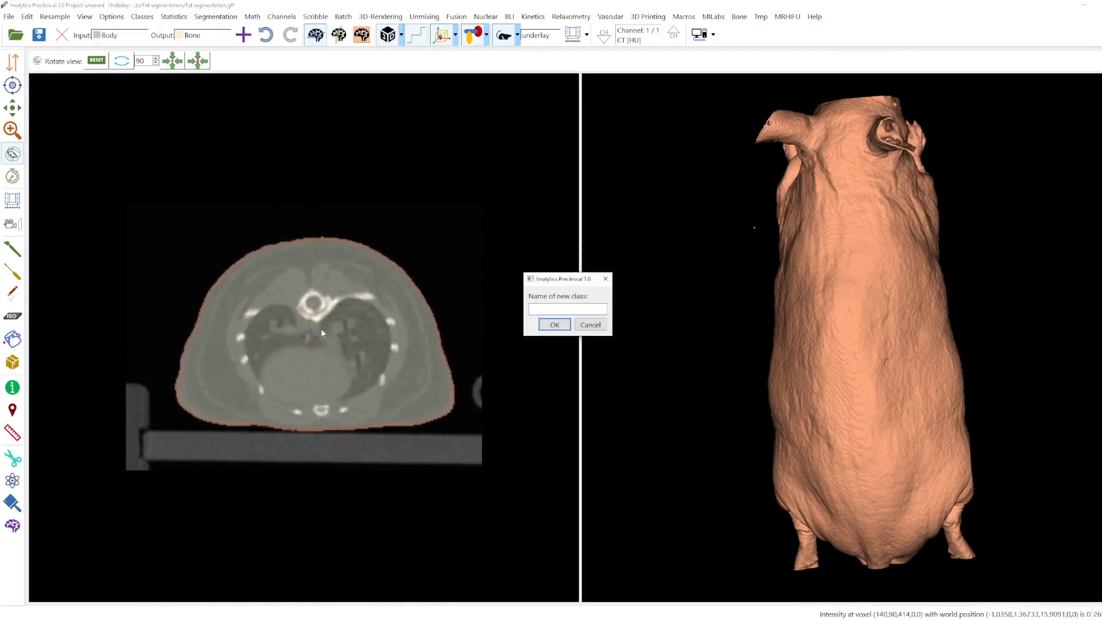
{"action": "type", "text": "Tmp"}
{"action": "key", "text": "Return"}
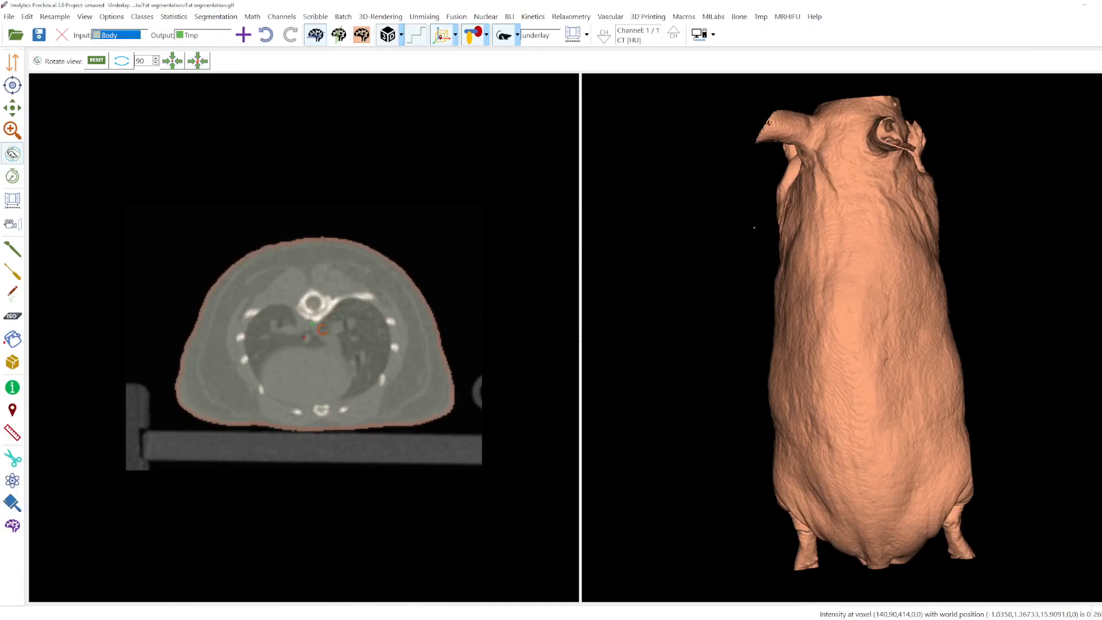
Threshold the Body class below -200 on the underlay, assigning the low-intensity voxels to Tmp
{"action": "right_click", "coordinate": [321, 329]}
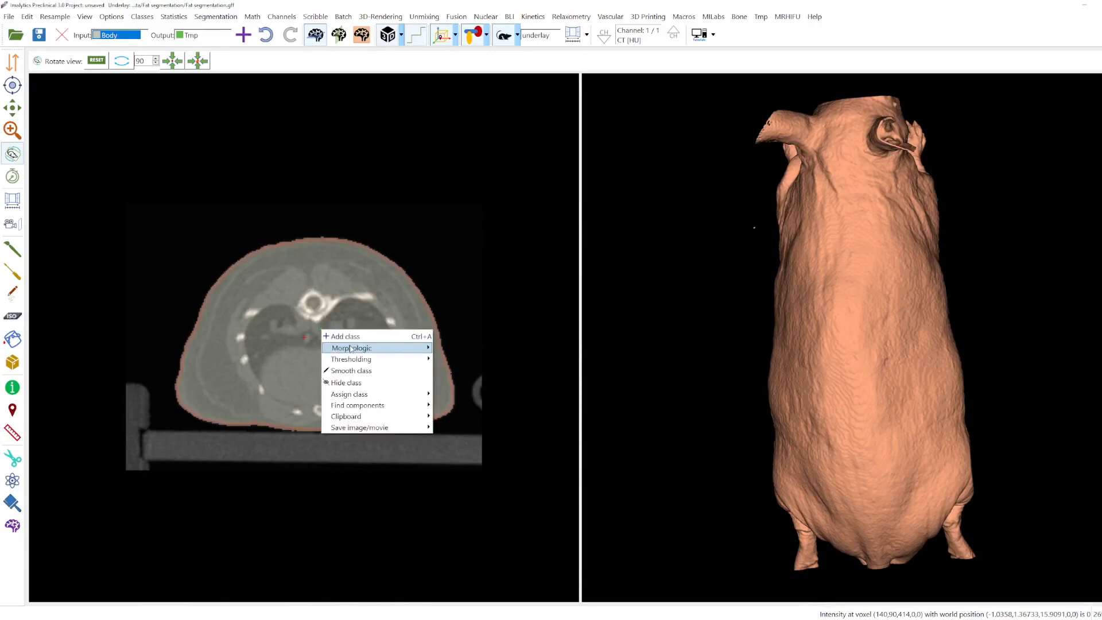
{"action": "mouse_move", "coordinate": [352, 353]}
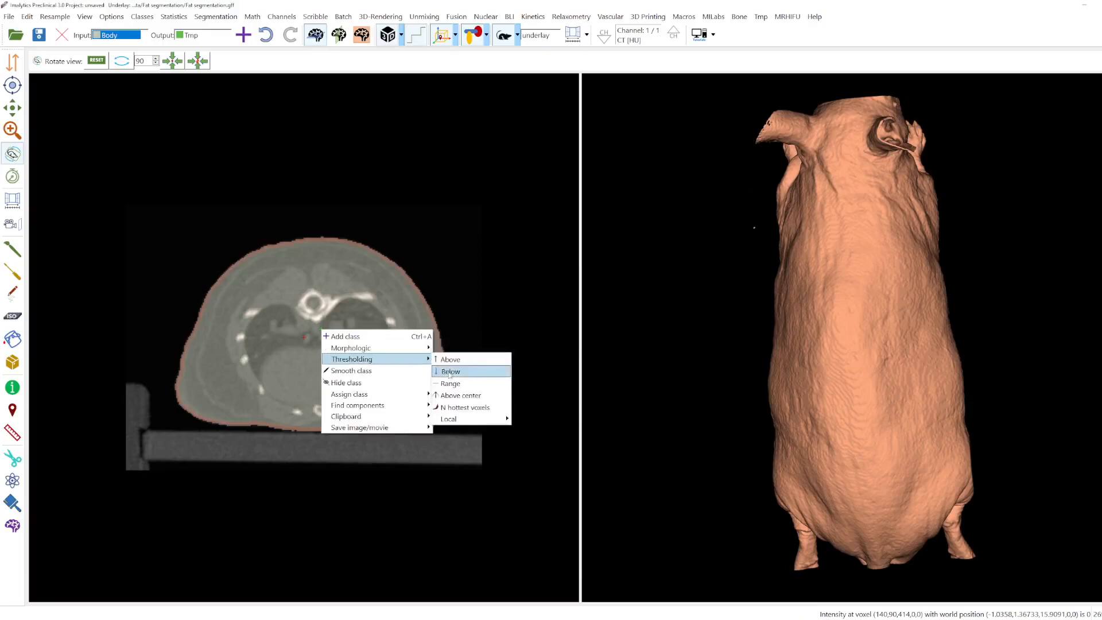
{"action": "left_click", "coordinate": [451, 372]}
{"action": "type", "text": "-200"}
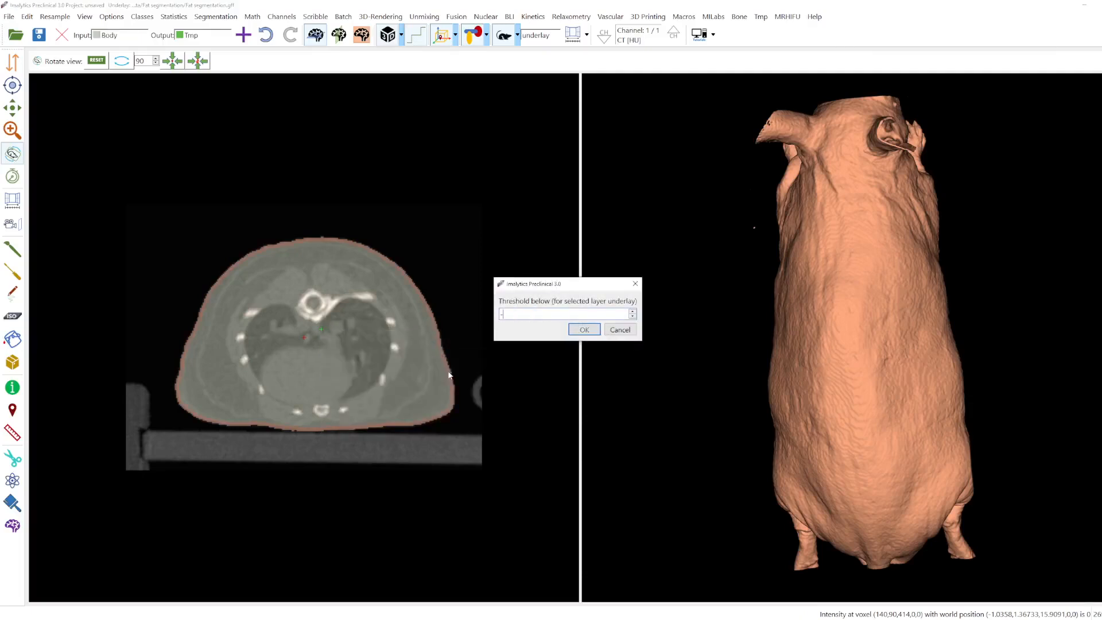
{"action": "key", "text": "Return"}
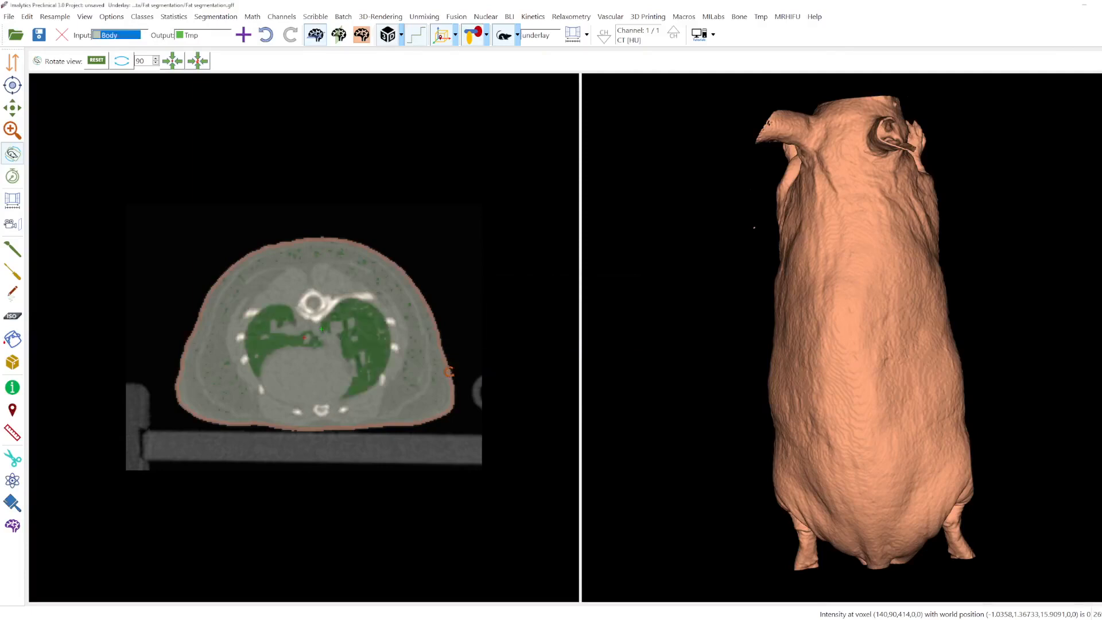
Add a class named Lung and reassign the connected lung region of Tmp to it with unlimited Fill region
{"action": "left_click", "coordinate": [13, 339]}
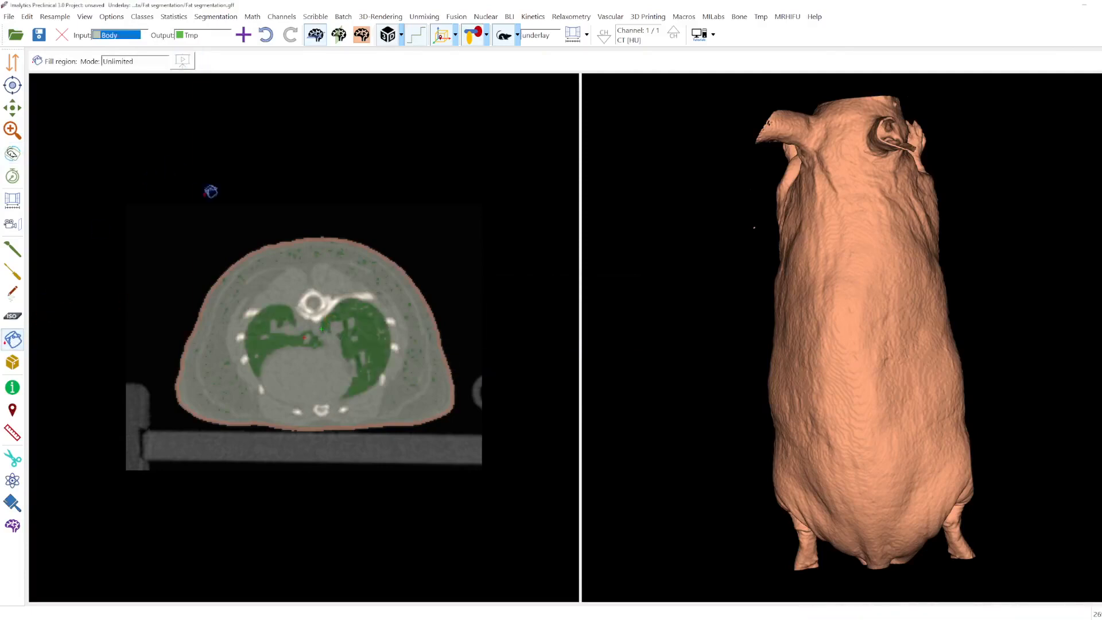
{"action": "right_click", "coordinate": [245, 250]}
{"action": "left_click", "coordinate": [258, 258]}
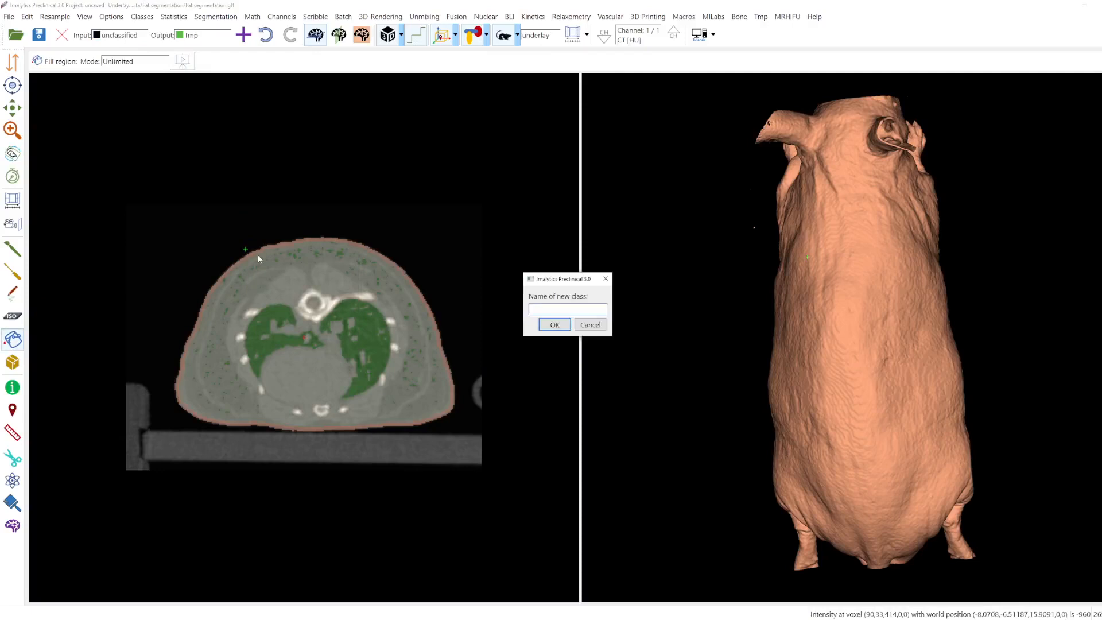
{"action": "type", "text": "Lung"}
{"action": "key", "text": "Return"}
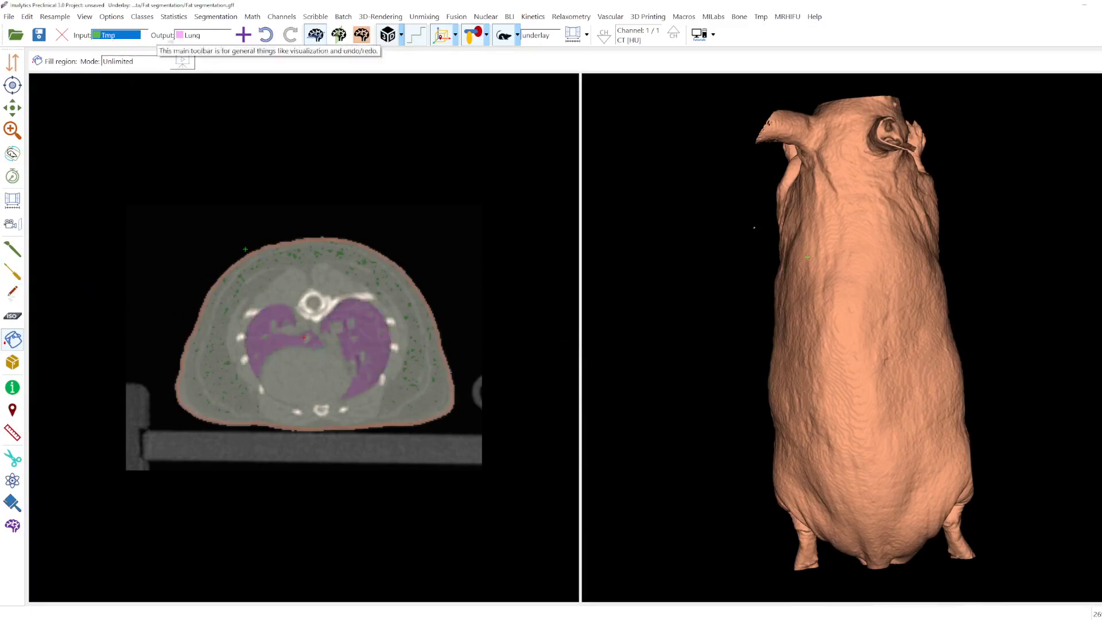
Reassign the leftover Tmp voxels outside the lungs to the Body class
{"action": "left_click", "coordinate": [192, 35]}
{"action": "left_click", "coordinate": [193, 58]}
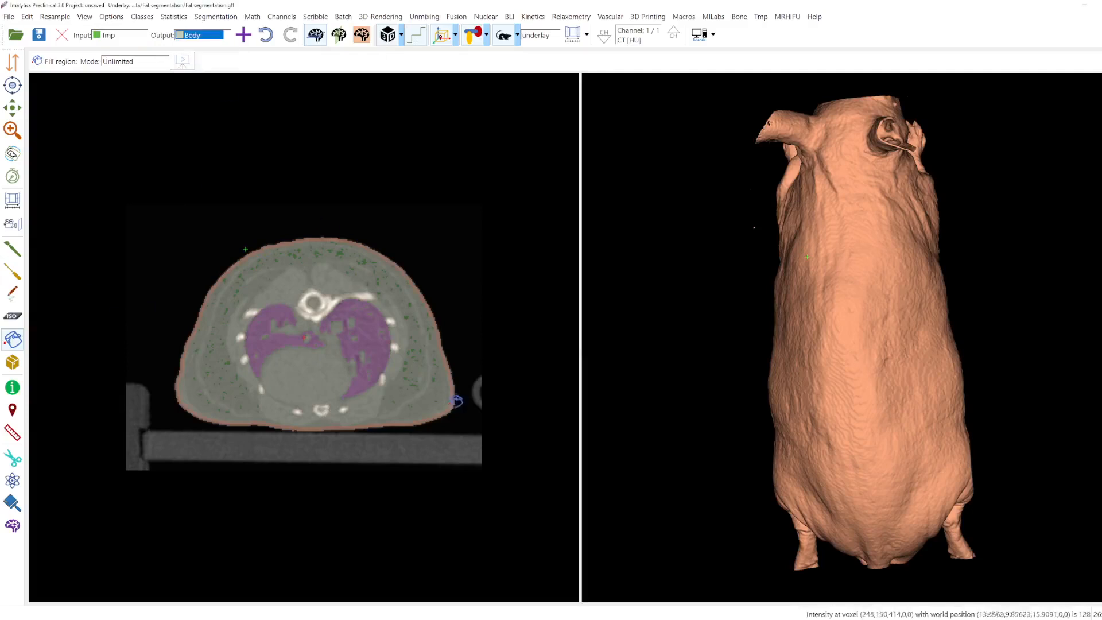
{"action": "right_click", "coordinate": [406, 368]}
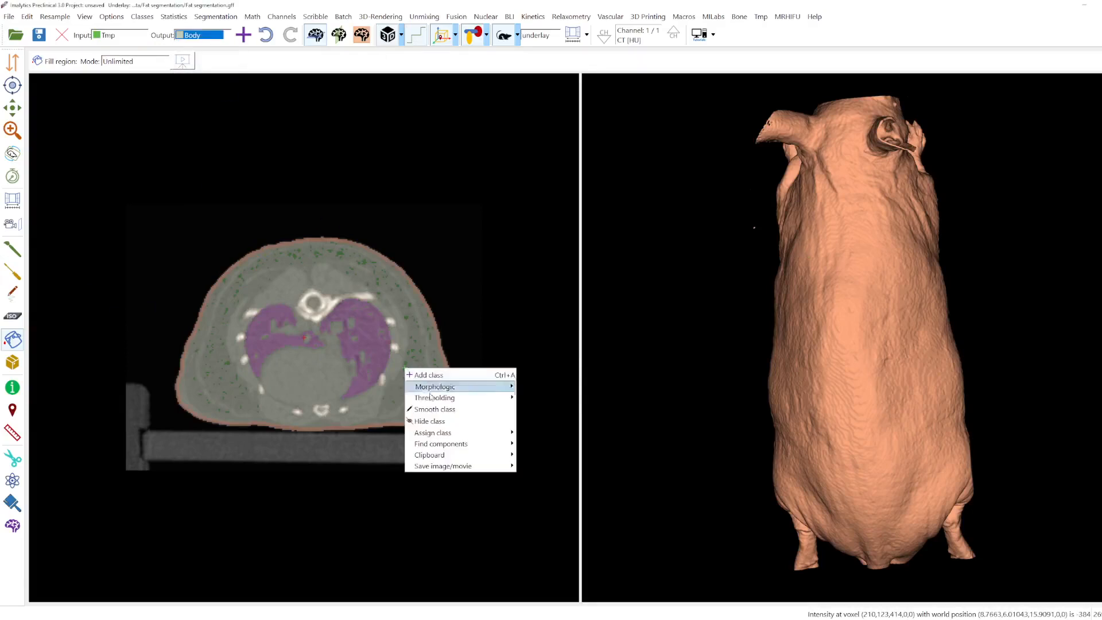
{"action": "mouse_move", "coordinate": [509, 433]}
{"action": "left_click", "coordinate": [543, 433]}
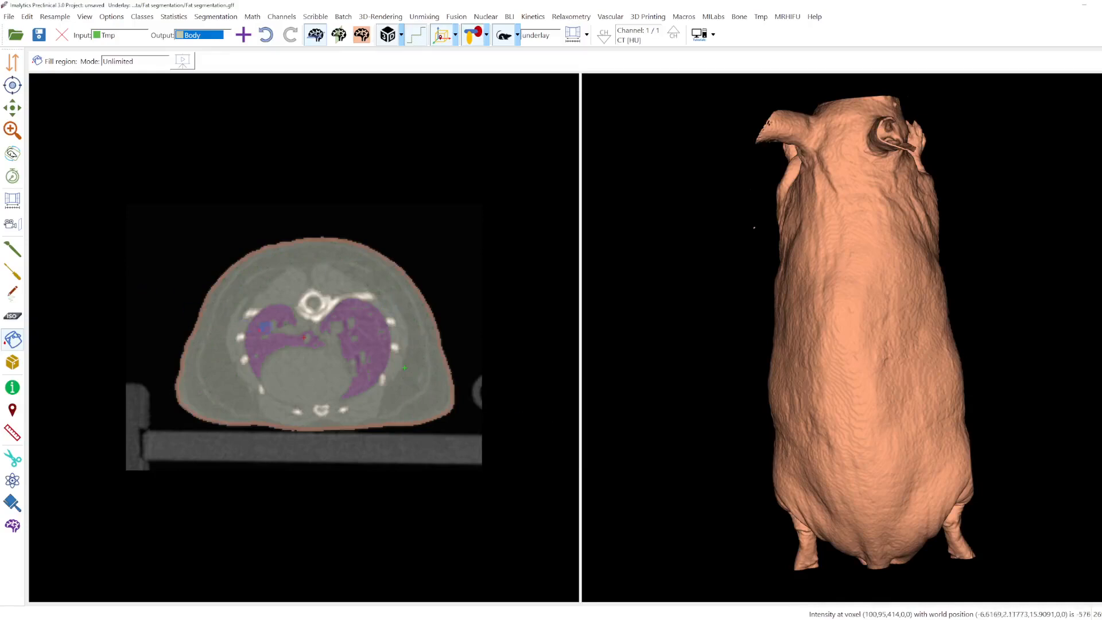
Apply a morphologic Close to the Lung class with a closing distance of 3 voxels
{"action": "right_click", "coordinate": [262, 331]}
{"action": "mouse_move", "coordinate": [345, 348]}
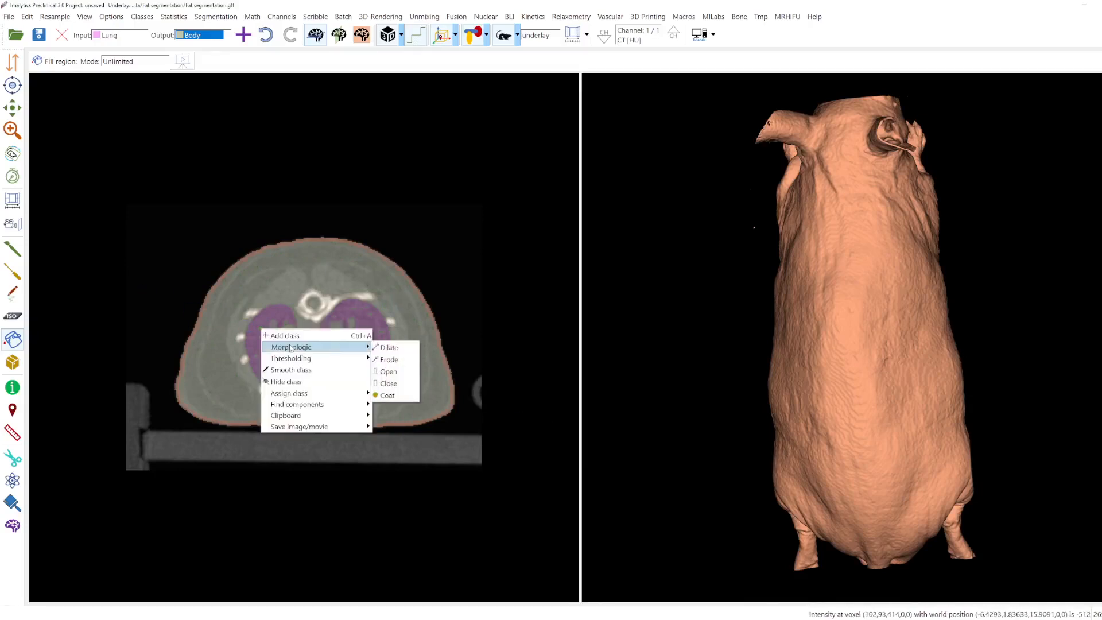
{"action": "left_click", "coordinate": [388, 383]}
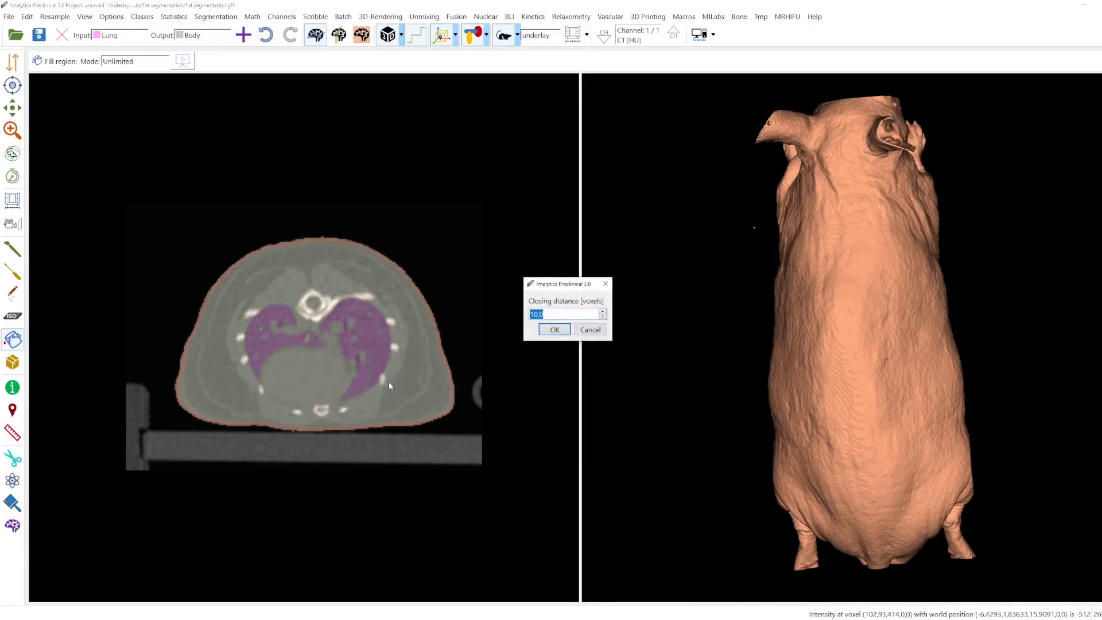
{"action": "type", "text": "3"}
{"action": "key", "text": "Return"}
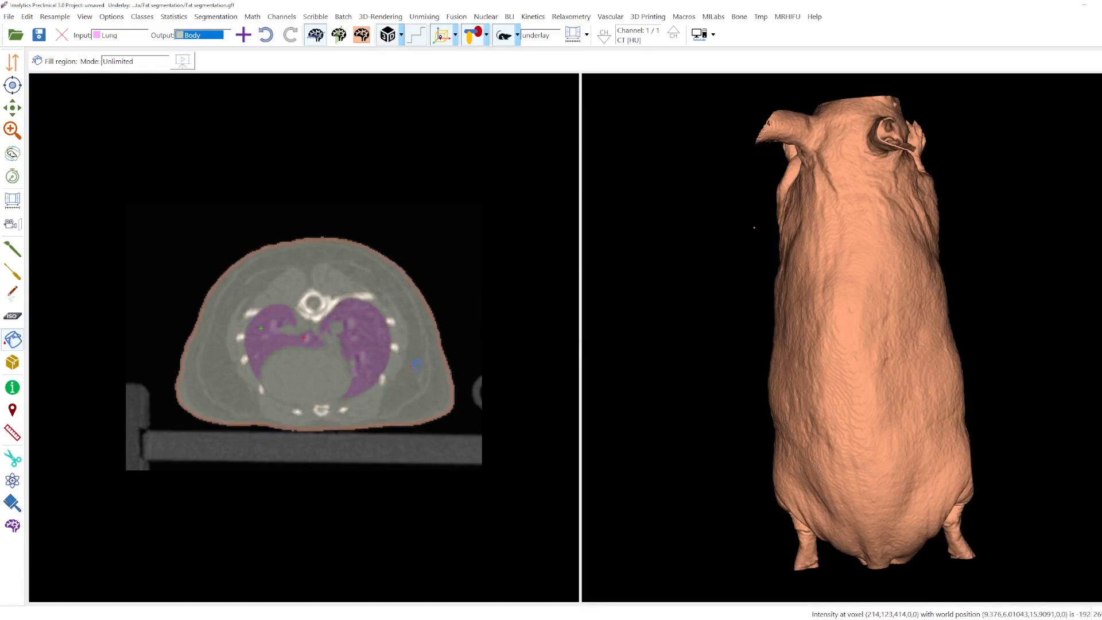
Dilate the Lung class by 2 voxels into the Body class
{"action": "right_click", "coordinate": [273, 315]}
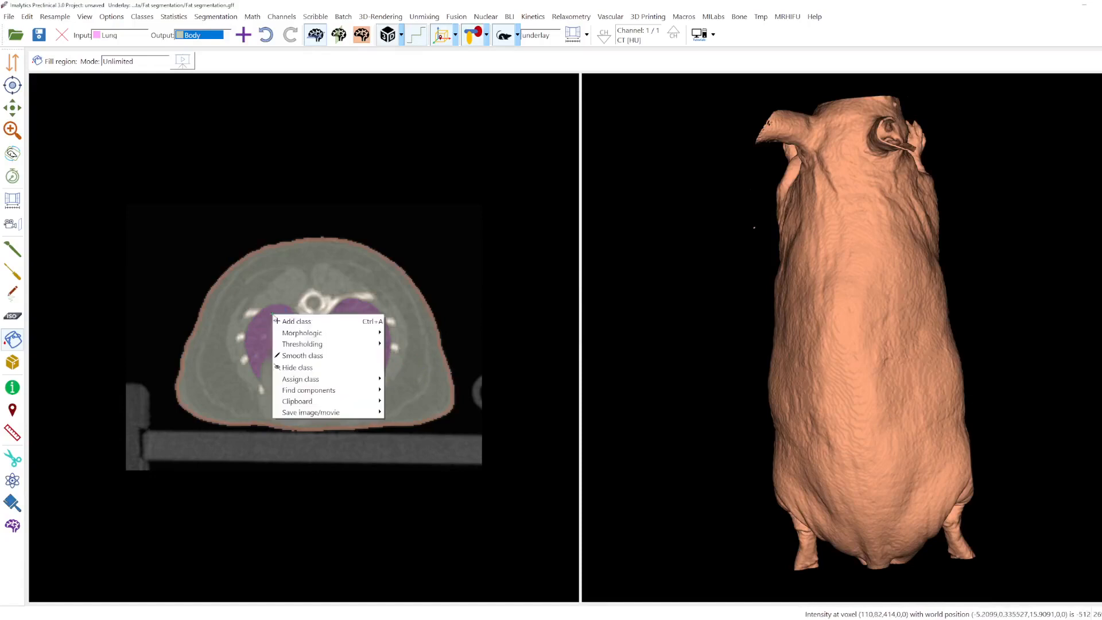
{"action": "mouse_move", "coordinate": [303, 337]}
{"action": "left_click", "coordinate": [397, 334]}
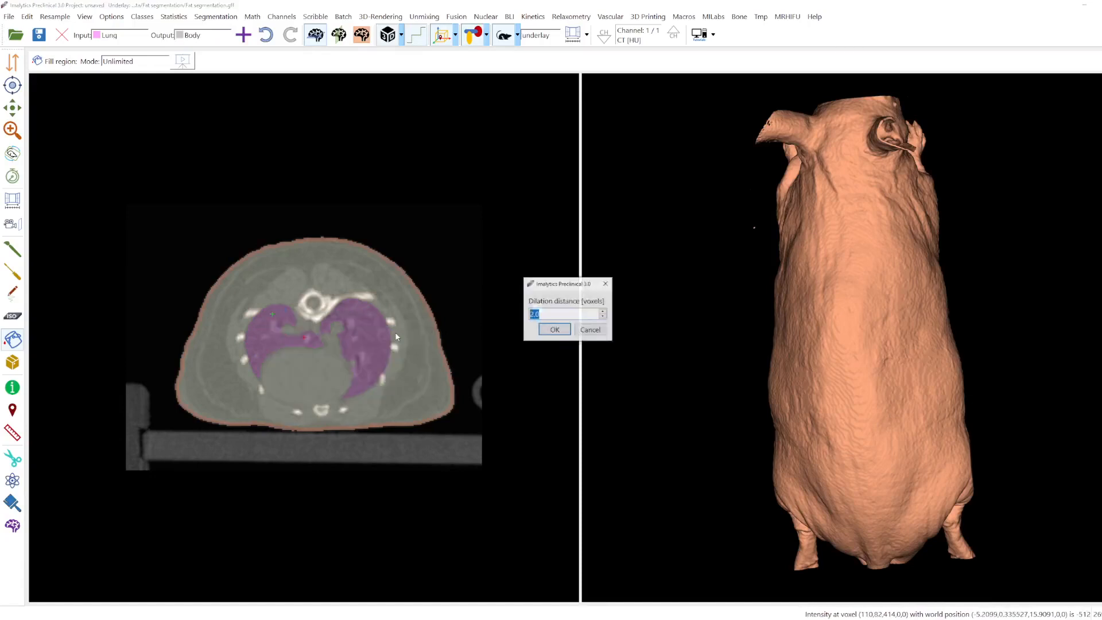
{"action": "key", "text": "Return"}
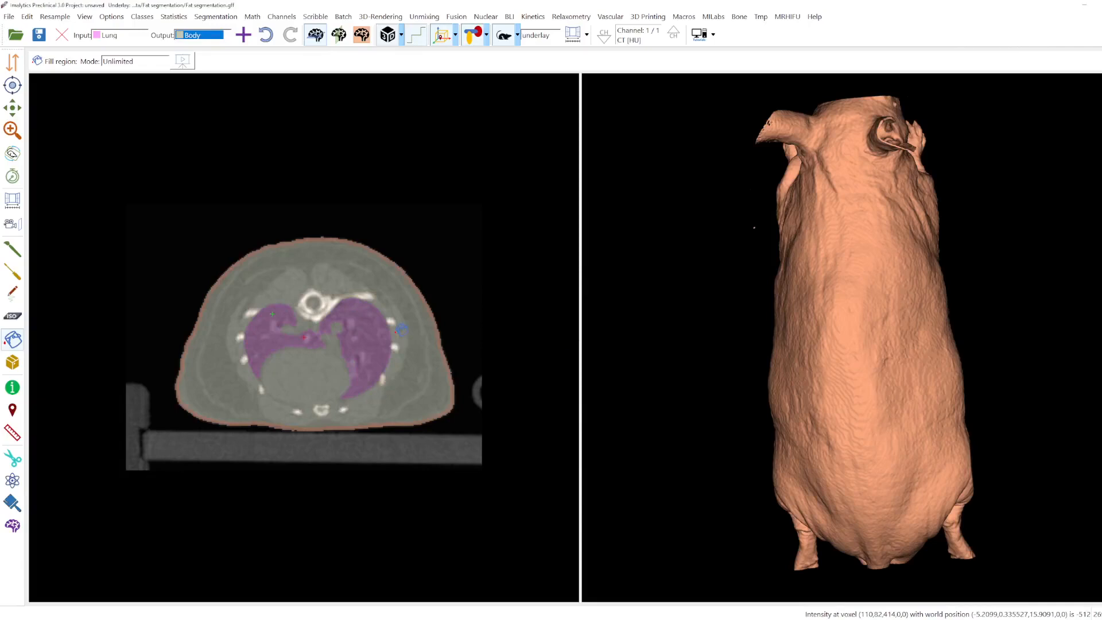
Add a new class named Air from the Body class in an upper abdominal slice with a dark gas pocket
{"action": "scroll", "coordinate": [296, 344], "scroll_direction": "down", "scroll_amount": 10}
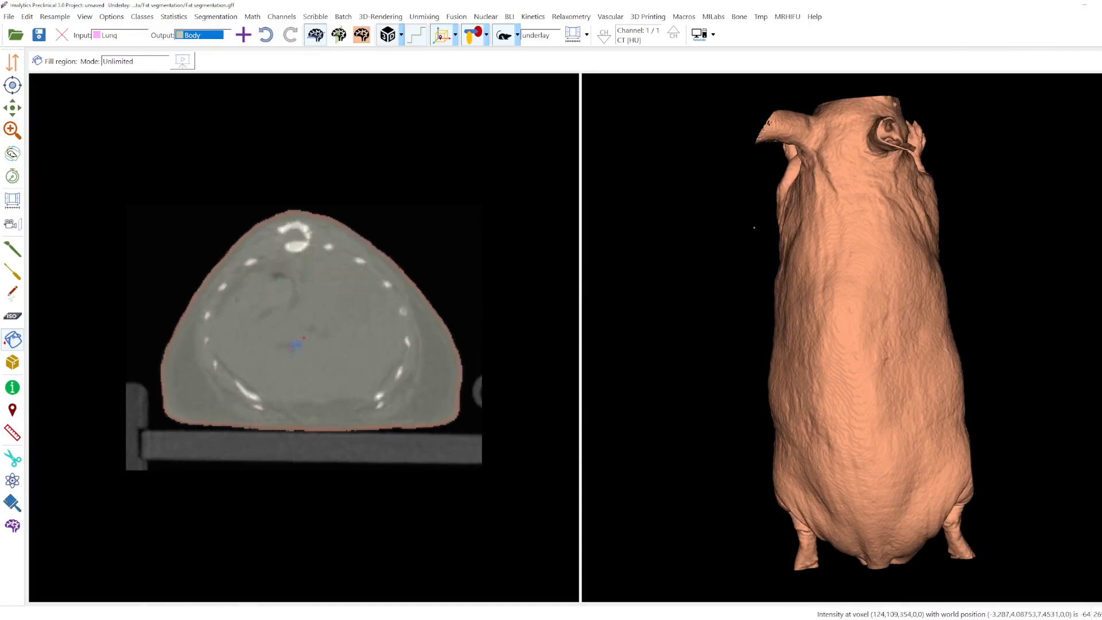
{"action": "scroll", "coordinate": [296, 345], "scroll_direction": "up", "scroll_amount": 3}
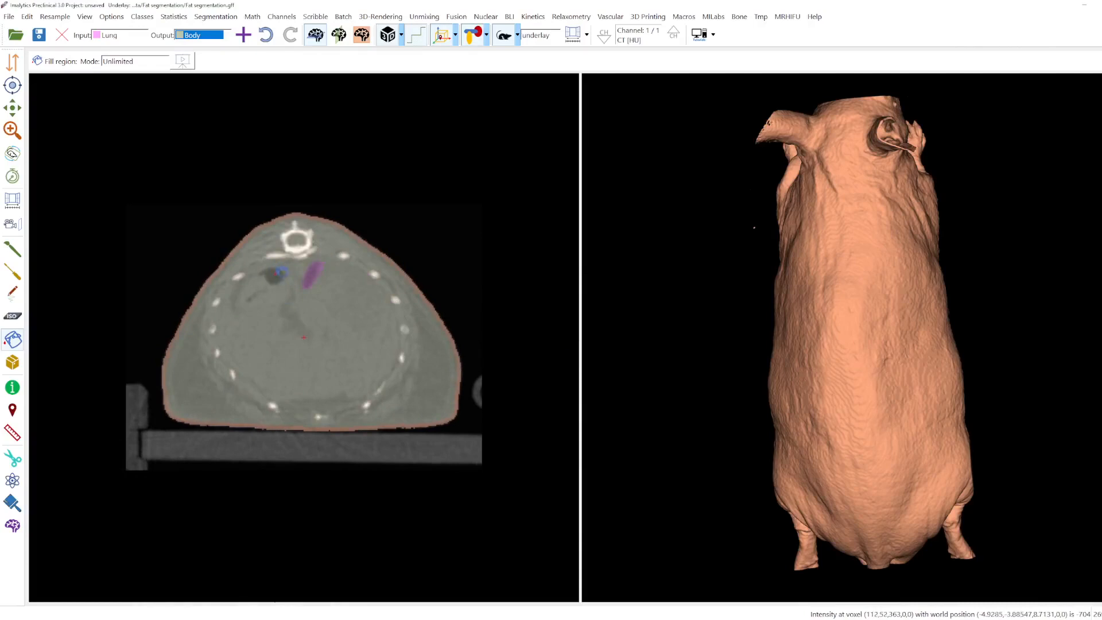
{"action": "right_click", "coordinate": [282, 303]}
{"action": "left_click", "coordinate": [291, 308]}
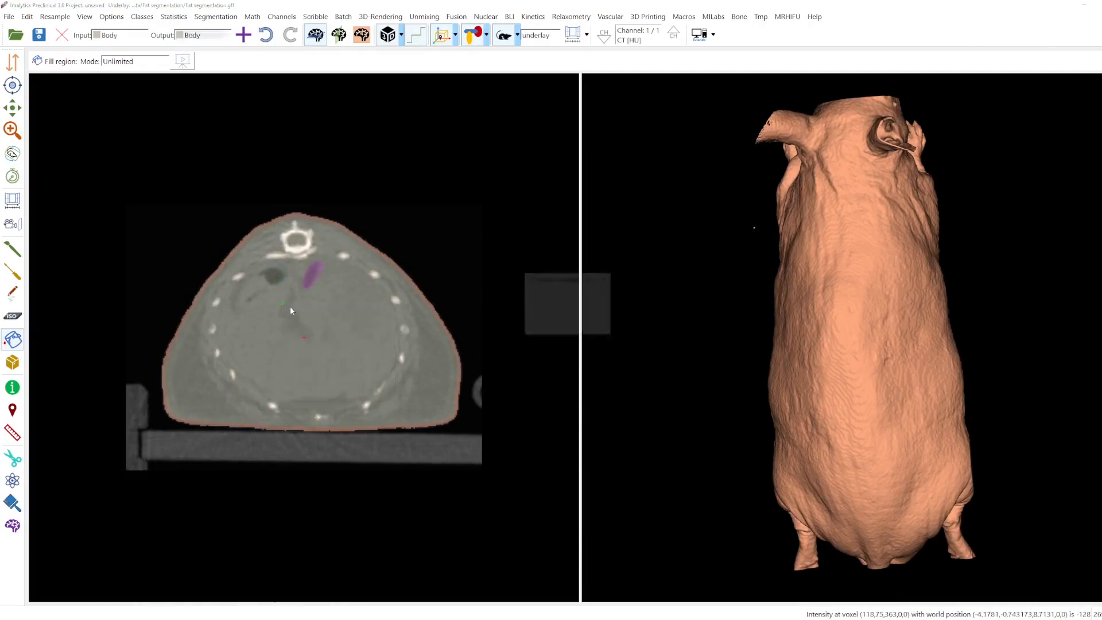
{"action": "type", "text": "Air"}
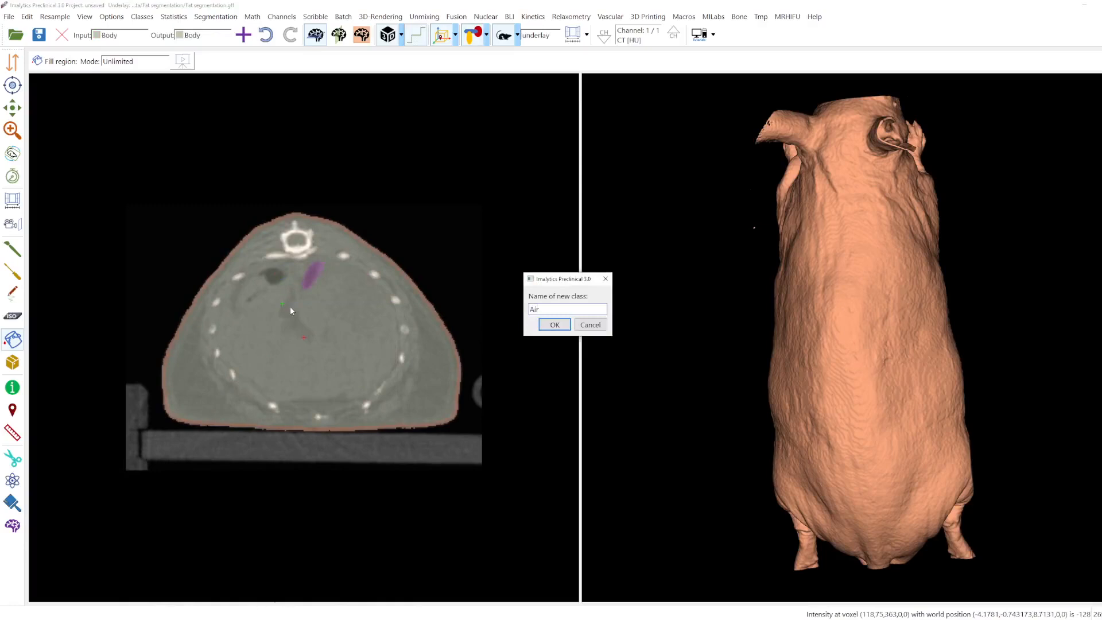
{"action": "key", "text": "Return"}
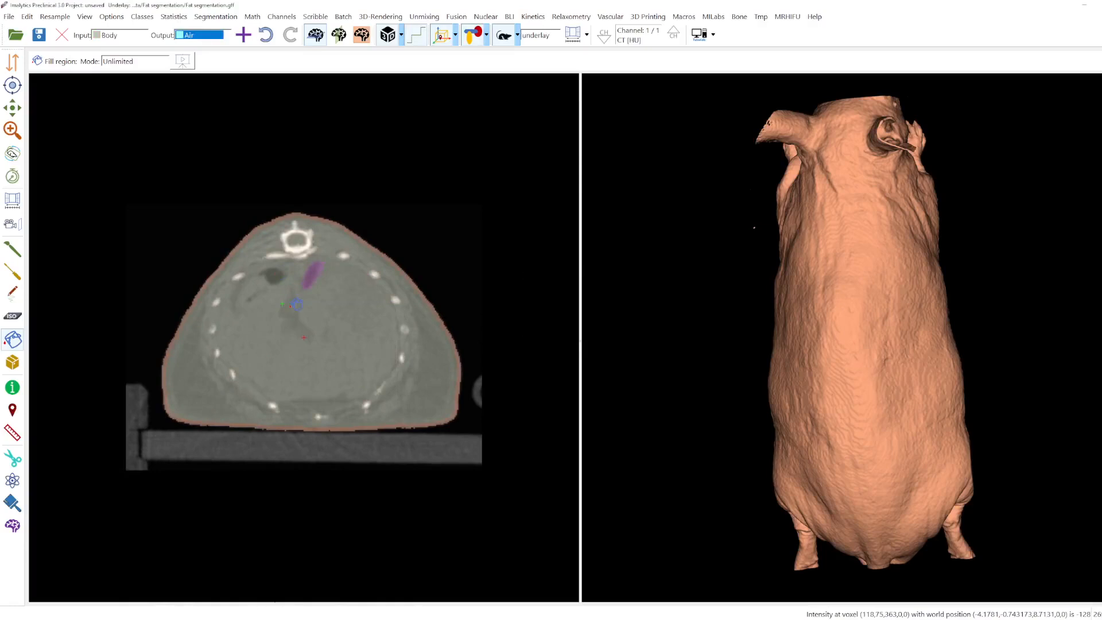
Threshold the Body class below -600 on the underlay, assigning the gas voxels to Air
{"action": "right_click", "coordinate": [290, 310]}
{"action": "mouse_move", "coordinate": [338, 338]}
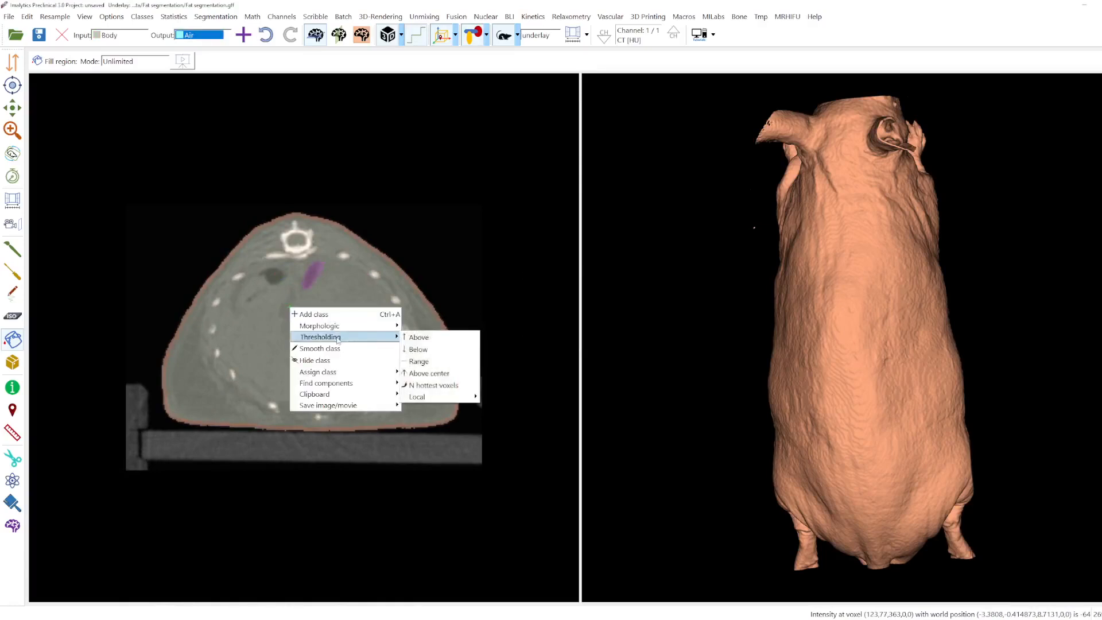
{"action": "left_click", "coordinate": [442, 352]}
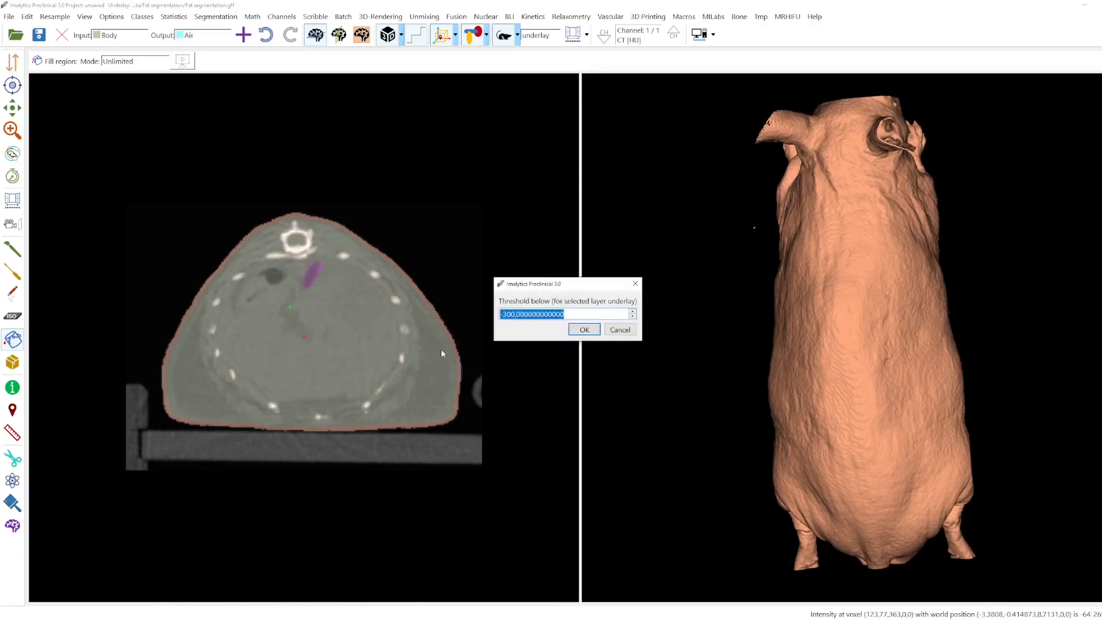
{"action": "type", "text": "-600"}
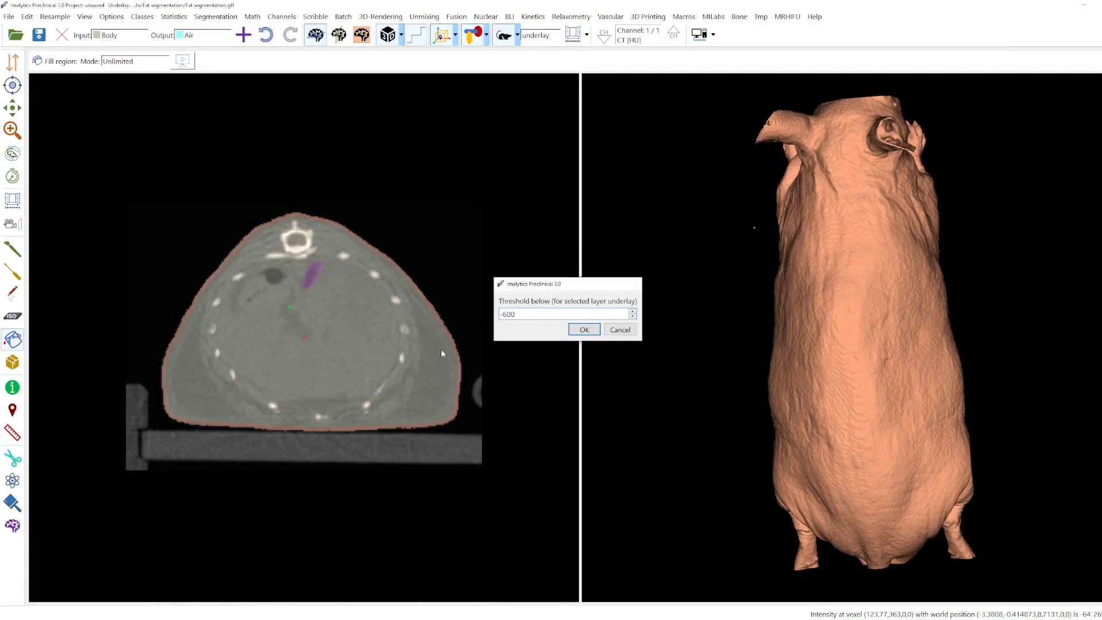
{"action": "key", "text": "Return"}
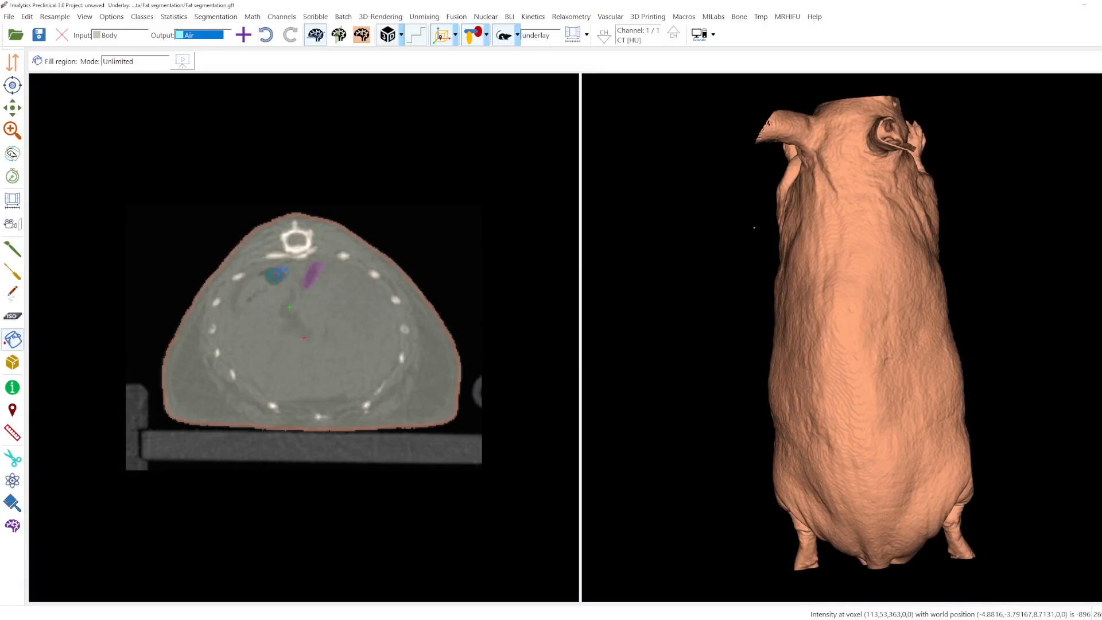
Smooth the CT underlay with the Gauss XYZ filter
{"action": "scroll", "coordinate": [377, 312], "scroll_direction": "down", "scroll_amount": 8}
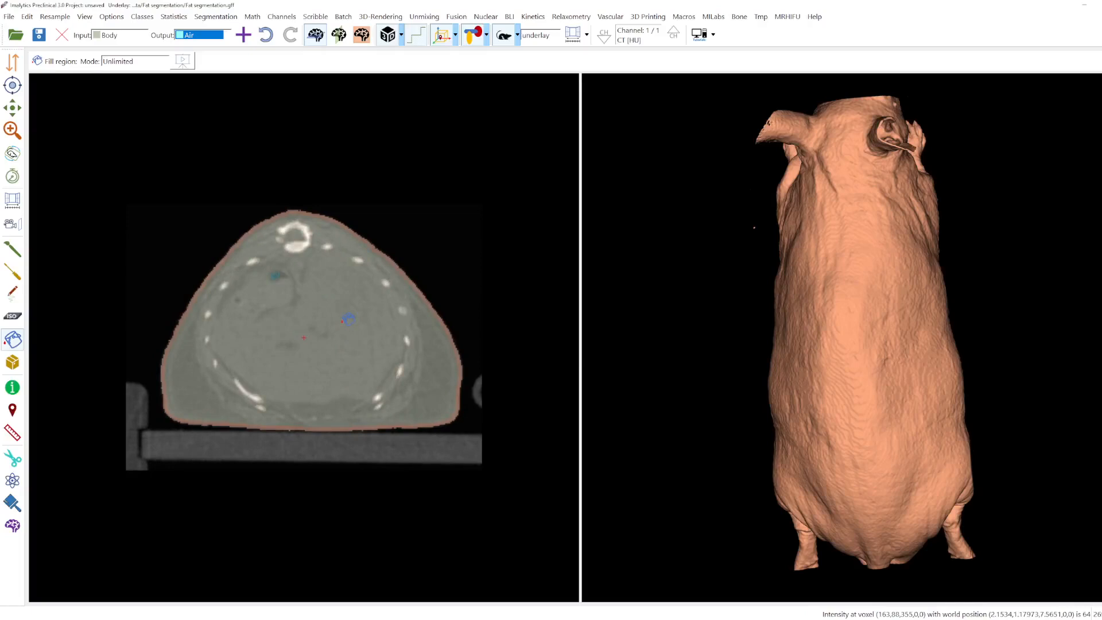
{"action": "left_click", "coordinate": [27, 16]}
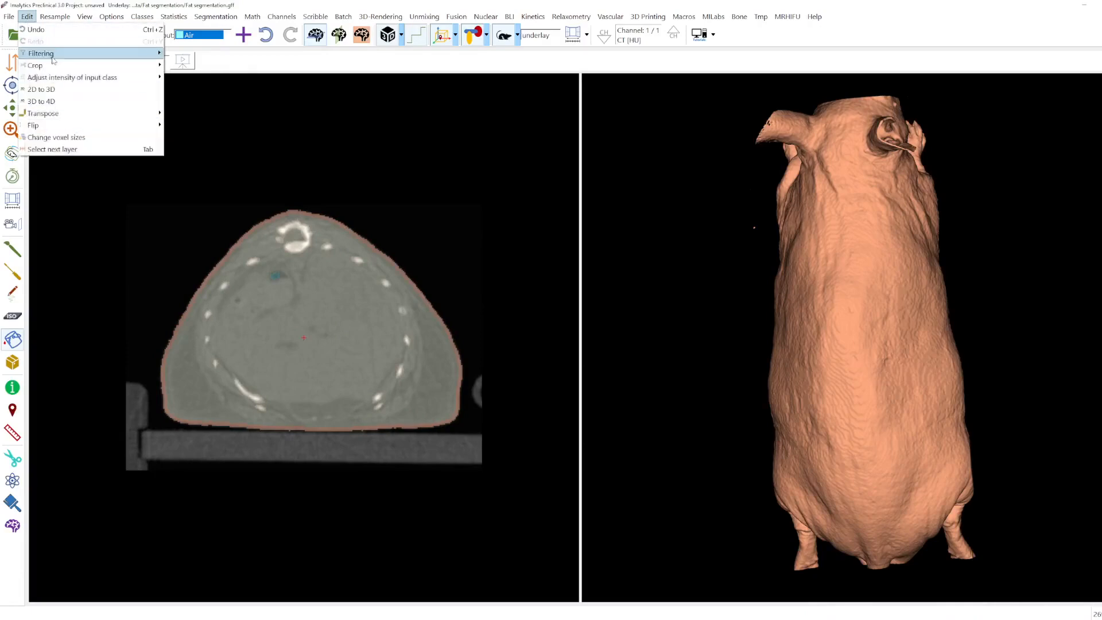
{"action": "mouse_move", "coordinate": [53, 59]}
{"action": "left_click", "coordinate": [191, 57]}
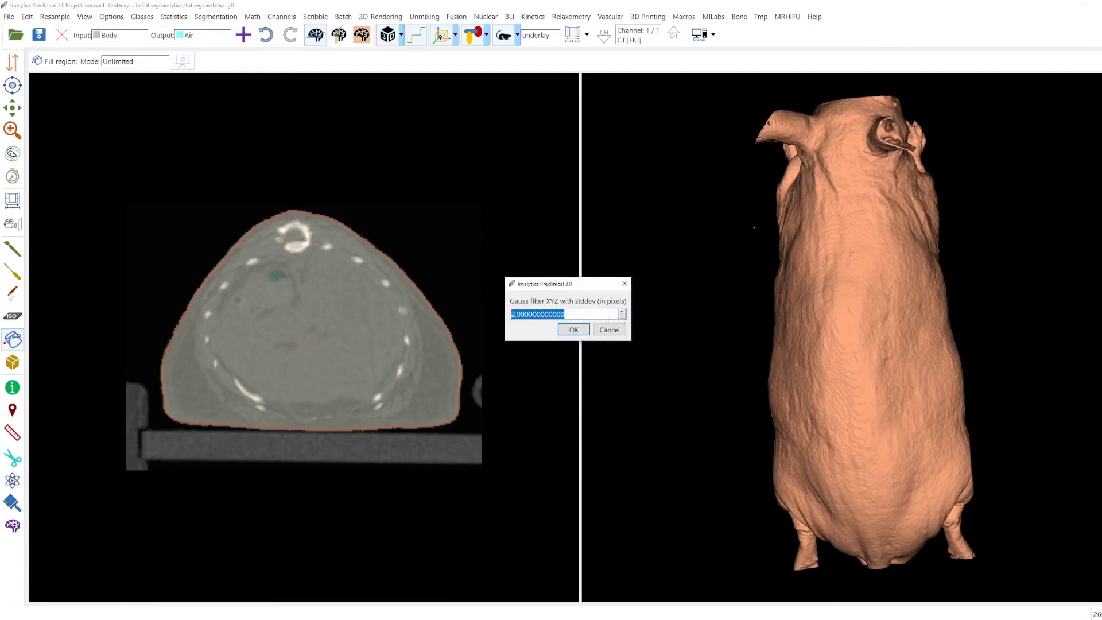
{"action": "left_click", "coordinate": [518, 315]}
{"action": "key", "text": "Return"}
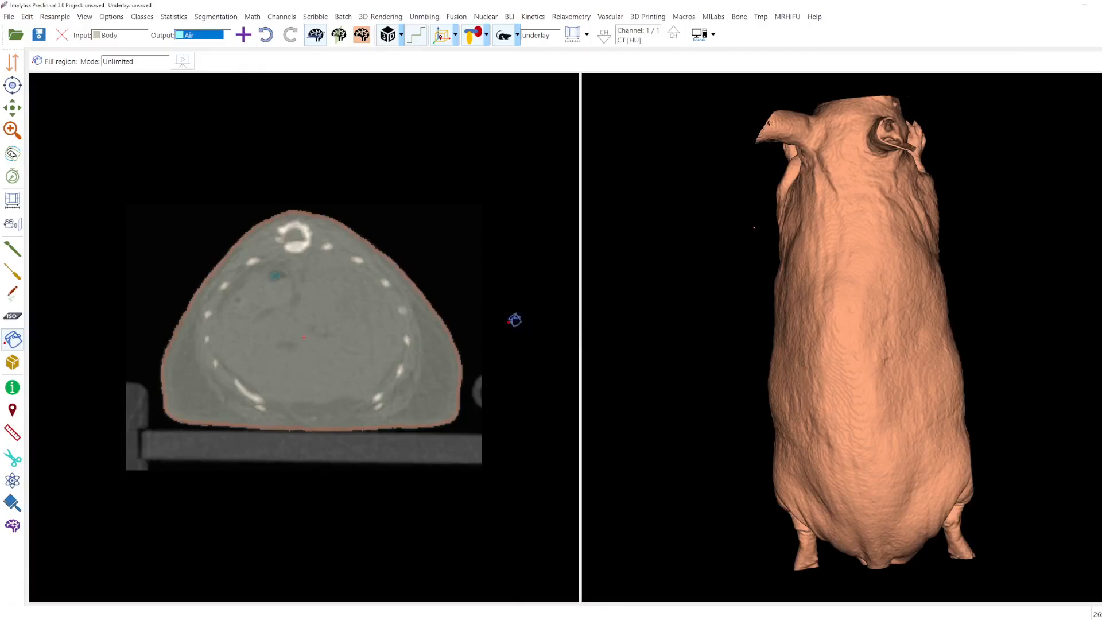
Add a new class named Fat
{"action": "right_click", "coordinate": [165, 302]}
{"action": "left_click", "coordinate": [204, 311]}
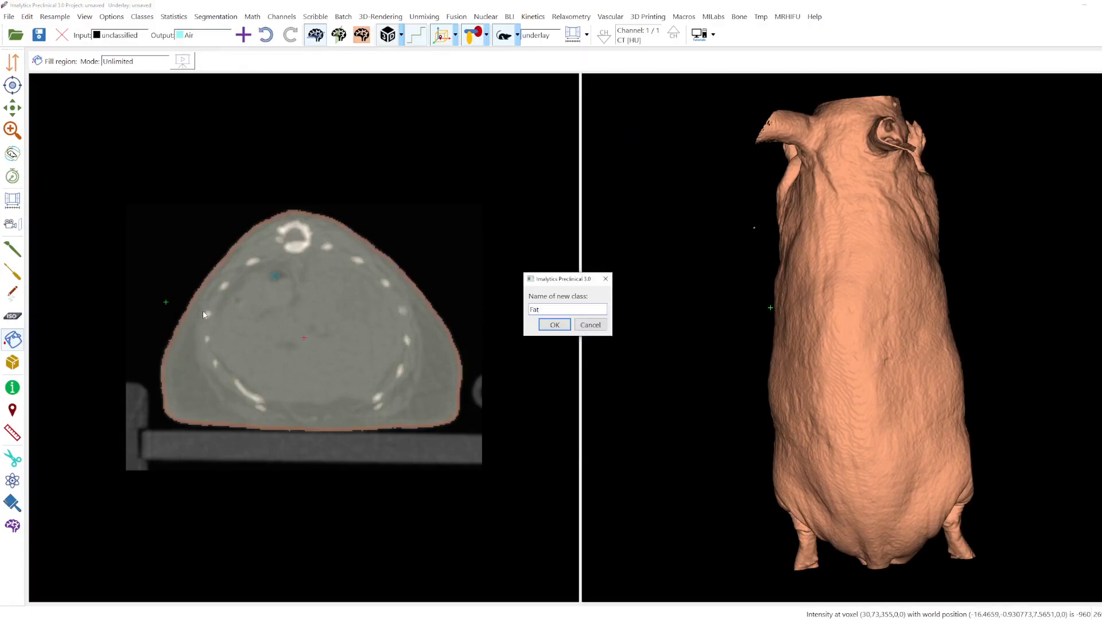
{"action": "key", "text": "Return"}
Threshold the Body class below -100 on the filtered underlay, assigning the voxels to Fat
{"action": "right_click", "coordinate": [295, 290]}
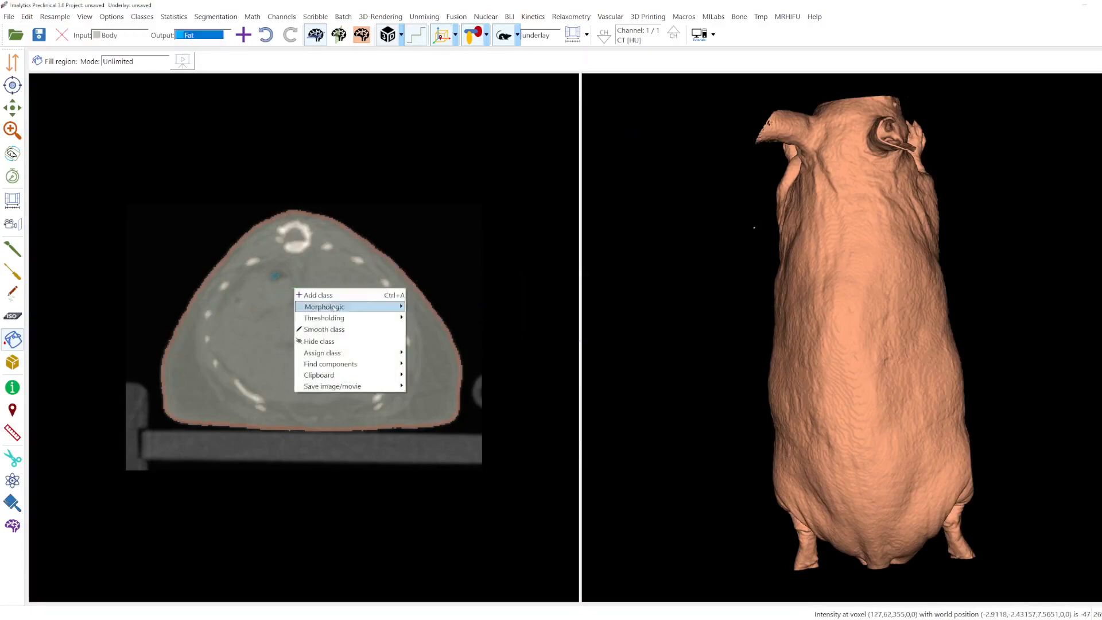
{"action": "mouse_move", "coordinate": [336, 317]}
{"action": "left_click", "coordinate": [422, 332]}
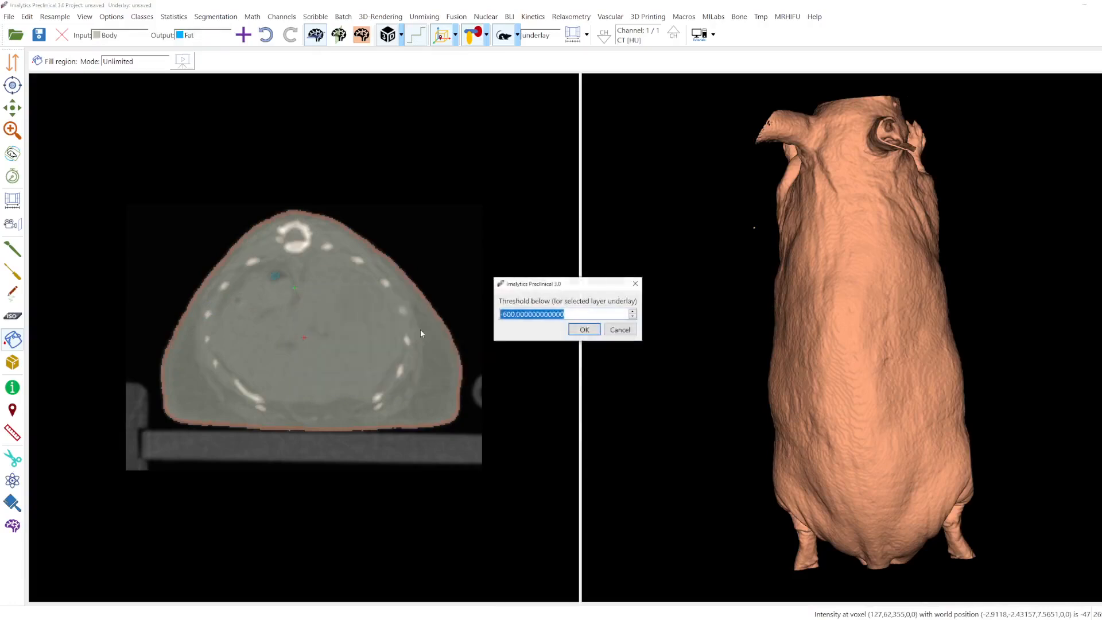
{"action": "type", "text": "-100"}
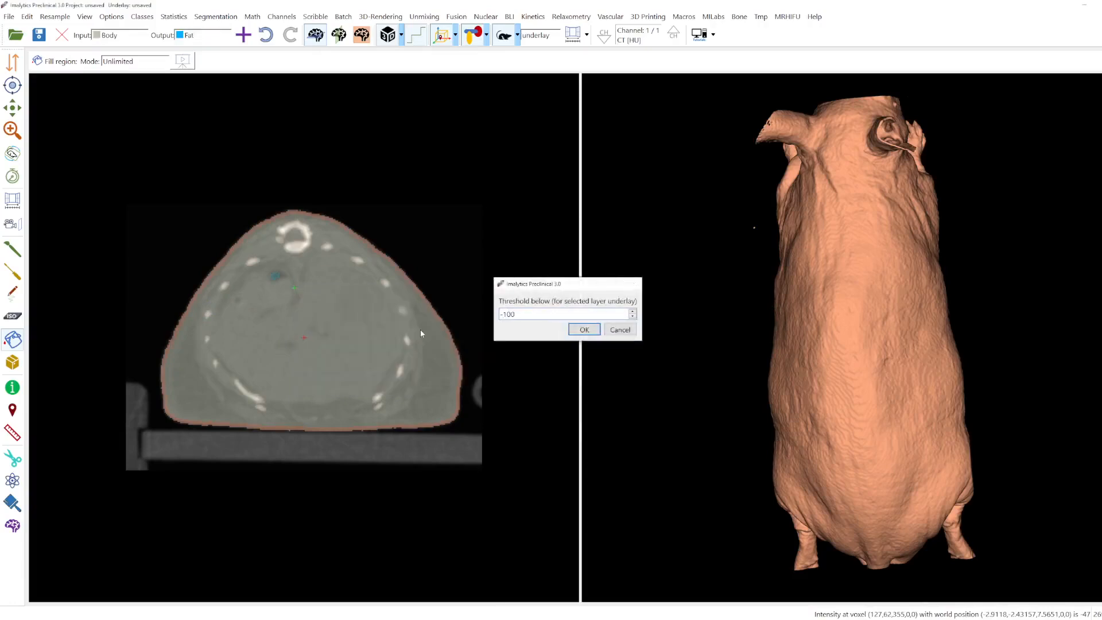
{"action": "key", "text": "Return"}
Examine the Fat class overlay on the axial slices from the pelvis up to the shoulders
{"action": "scroll", "coordinate": [354, 417], "scroll_direction": "down", "scroll_amount": 3}
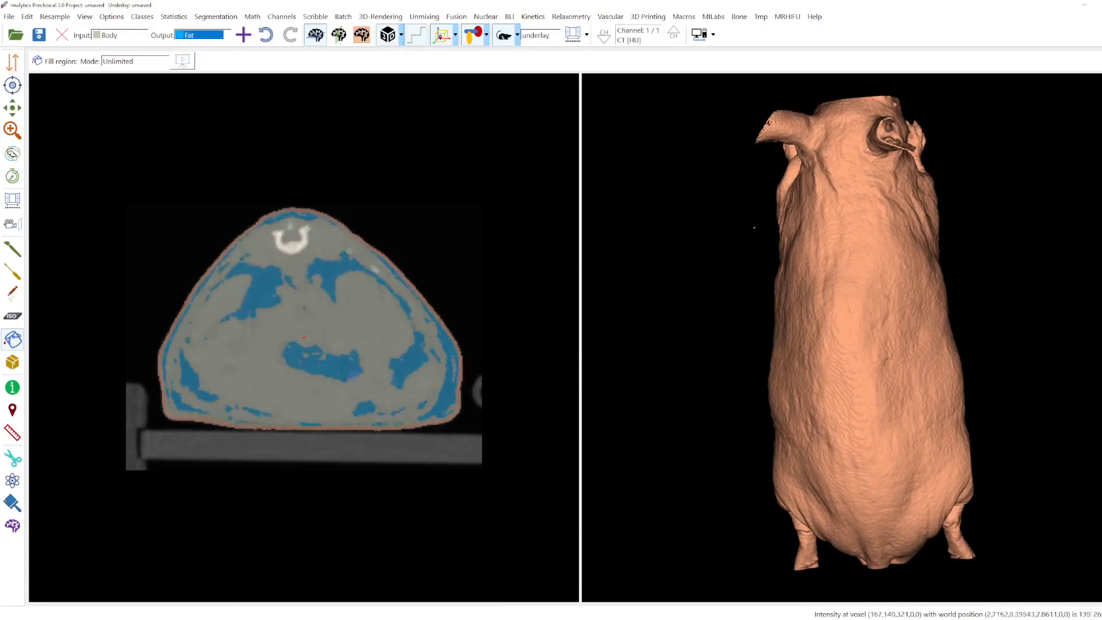
{"action": "scroll", "coordinate": [354, 416], "scroll_direction": "down", "scroll_amount": 5}
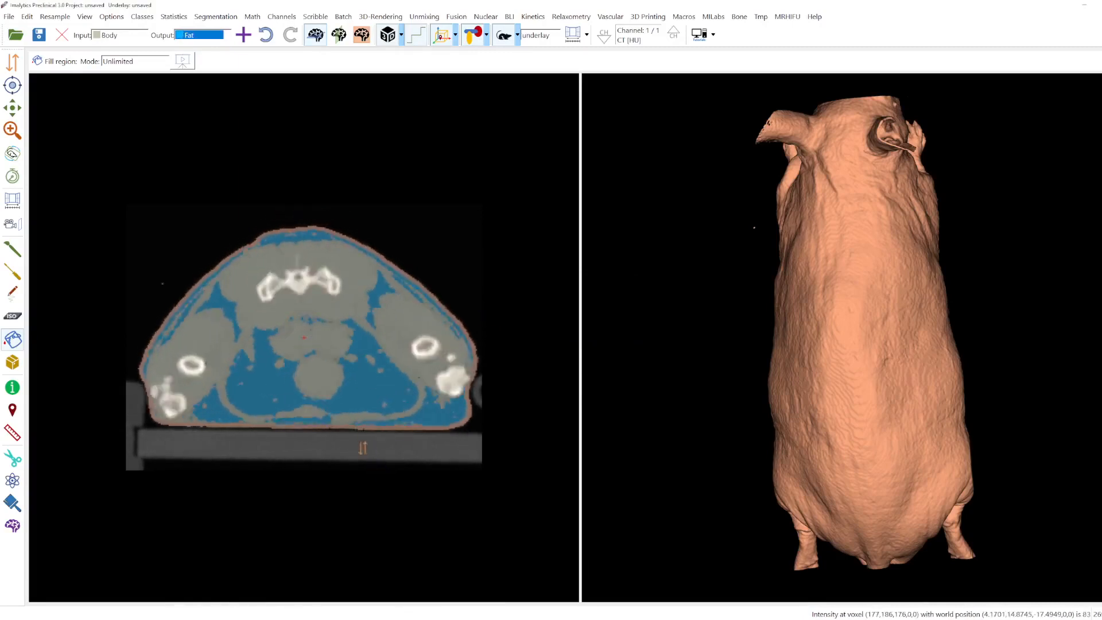
{"action": "scroll", "coordinate": [344, 414], "scroll_direction": "up", "scroll_amount": 7}
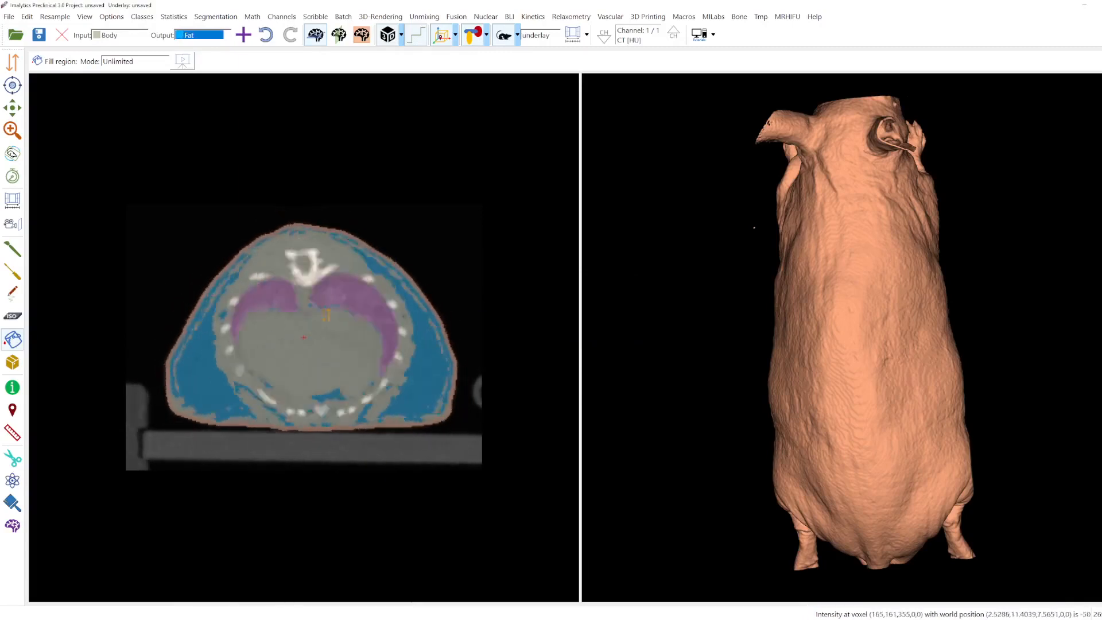
{"action": "scroll", "coordinate": [338, 424], "scroll_direction": "up", "scroll_amount": 5}
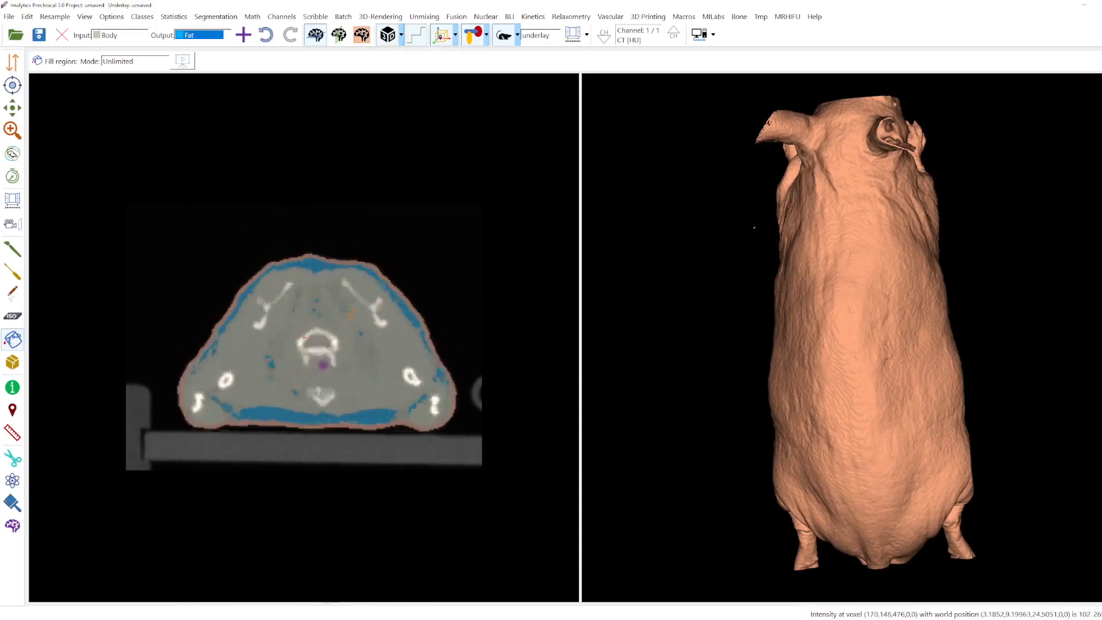
{"action": "scroll", "coordinate": [327, 451], "scroll_direction": "down", "scroll_amount": 4}
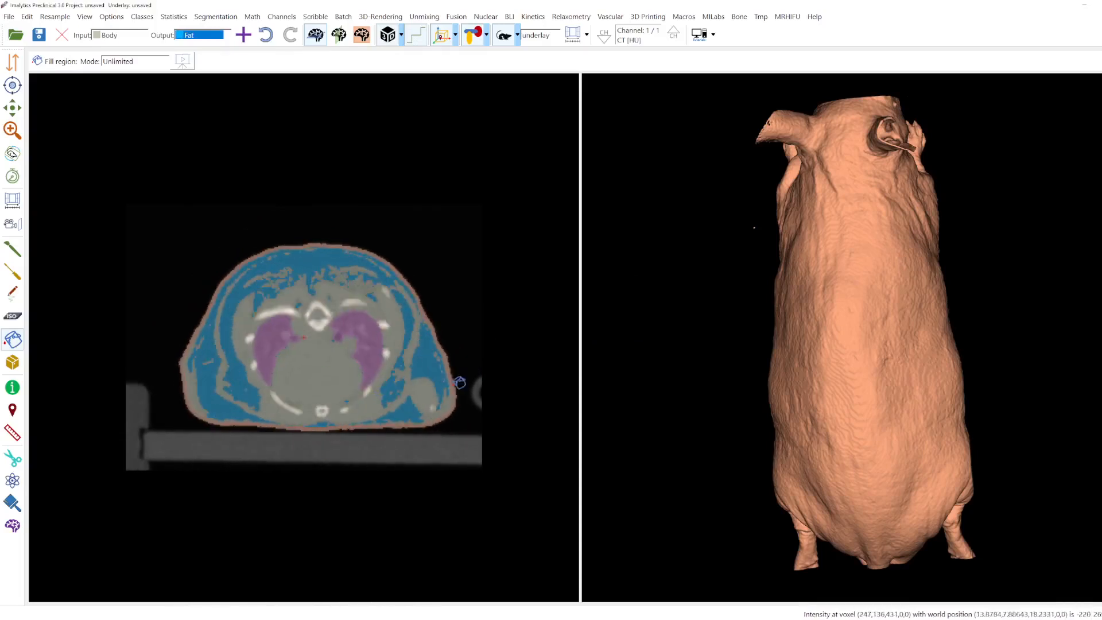
Go to the slice at the lower end of the rib cage and scribble a filled outline around the whole body
{"action": "left_click", "coordinate": [858, 298]}
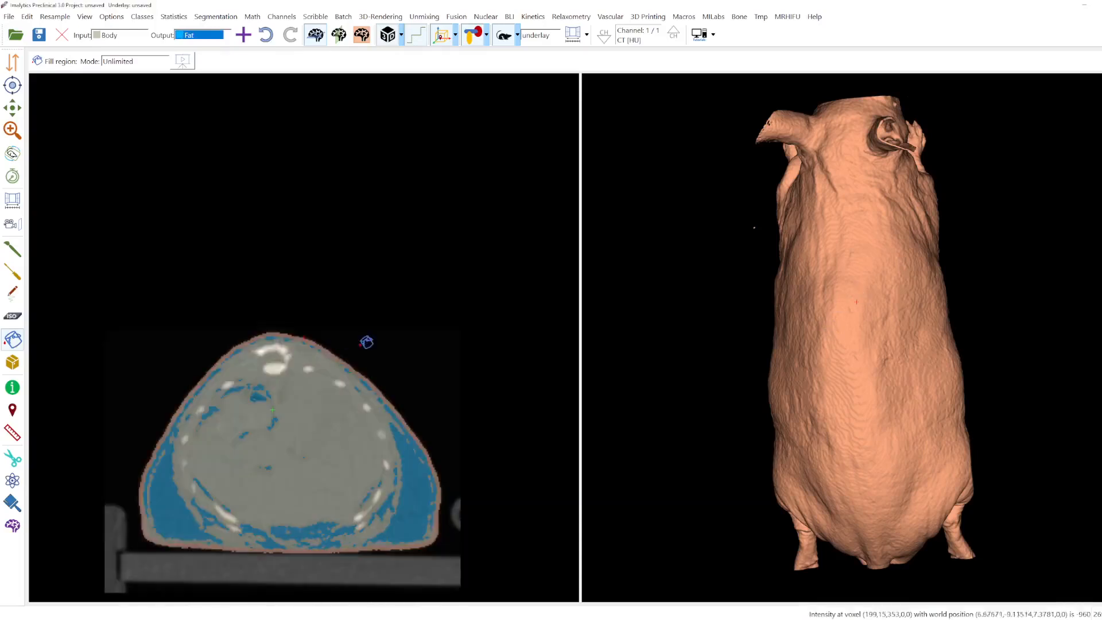
{"action": "left_click", "coordinate": [12, 293]}
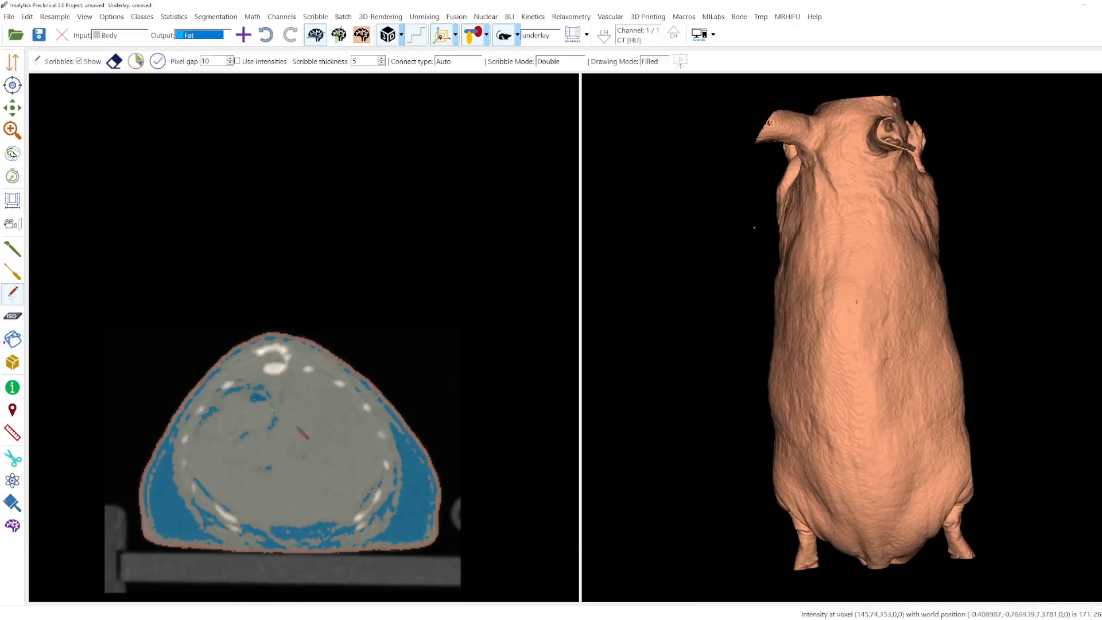
{"action": "mouse_move", "coordinate": [185, 322]}
{"action": "left_mouse_down"}
{"action": "mouse_move", "coordinate": [360, 335]}
{"action": "mouse_move", "coordinate": [448, 540]}
{"action": "mouse_move", "coordinate": [212, 569]}
{"action": "left_mouse_up"}
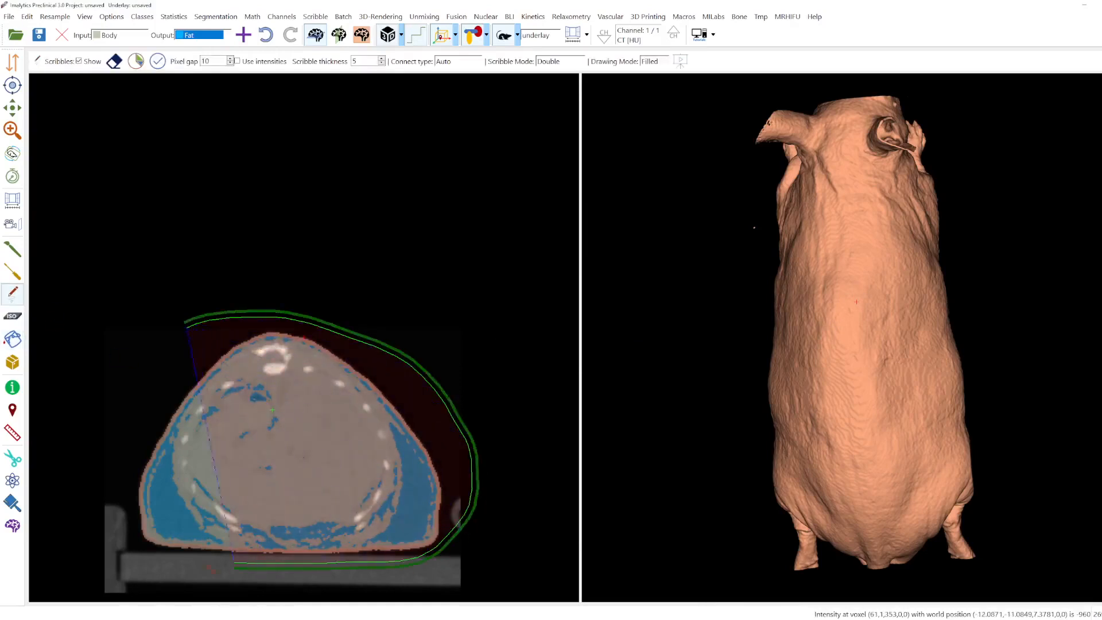
{"action": "left_click_drag", "start_coordinate": [130, 474], "coordinate": [137, 453]}
Scribble further body outlines on slices toward the head and clear the non-bone classes above the abdomen
{"action": "scroll", "coordinate": [344, 460], "scroll_direction": "down", "scroll_amount": 10}
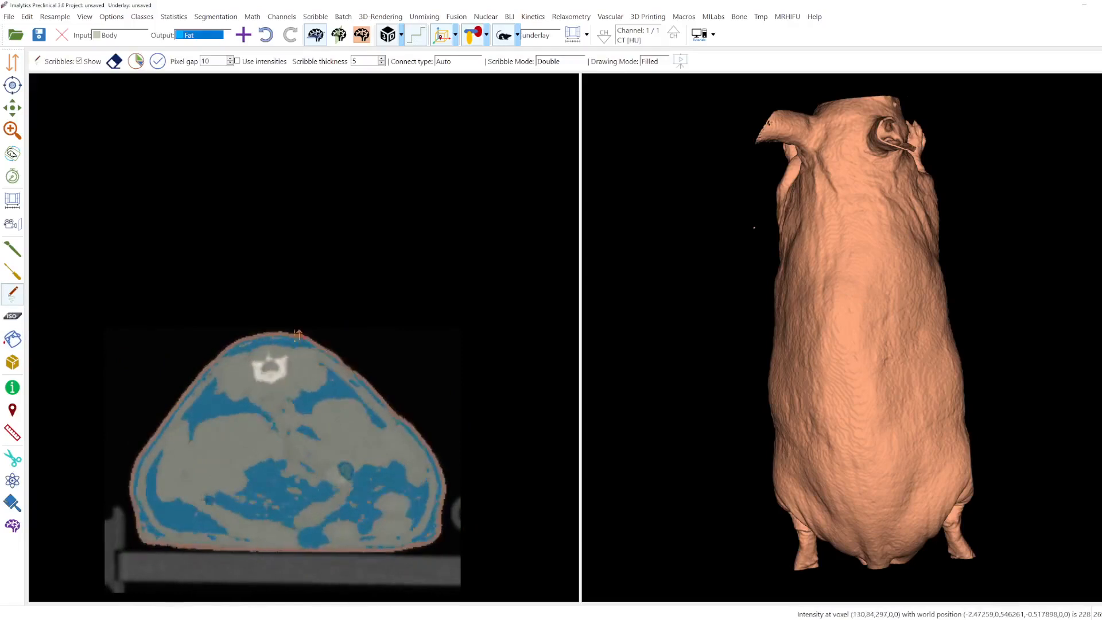
{"action": "scroll", "coordinate": [336, 339], "scroll_direction": "up", "scroll_amount": 10}
{"action": "scroll", "coordinate": [336, 339], "scroll_direction": "up", "scroll_amount": 5}
{"action": "mouse_move", "coordinate": [220, 344]}
{"action": "left_mouse_down"}
{"action": "mouse_move", "coordinate": [492, 528]}
{"action": "mouse_move", "coordinate": [271, 570]}
{"action": "mouse_move", "coordinate": [167, 531]}
{"action": "mouse_move", "coordinate": [221, 347]}
{"action": "mouse_move", "coordinate": [396, 339]}
{"action": "mouse_move", "coordinate": [453, 525]}
{"action": "mouse_move", "coordinate": [153, 539]}
{"action": "mouse_move", "coordinate": [150, 526]}
{"action": "left_mouse_up"}
{"action": "scroll", "coordinate": [315, 287], "scroll_direction": "up", "scroll_amount": 5}
{"action": "scroll", "coordinate": [324, 367], "scroll_direction": "down", "scroll_amount": 5}
{"action": "scroll", "coordinate": [206, 423], "scroll_direction": "up", "scroll_amount": 5}
{"action": "mouse_move", "coordinate": [241, 358]}
{"action": "left_mouse_down"}
{"action": "mouse_move", "coordinate": [437, 501]}
{"action": "mouse_move", "coordinate": [235, 561]}
{"action": "mouse_move", "coordinate": [240, 359]}
{"action": "left_mouse_up"}
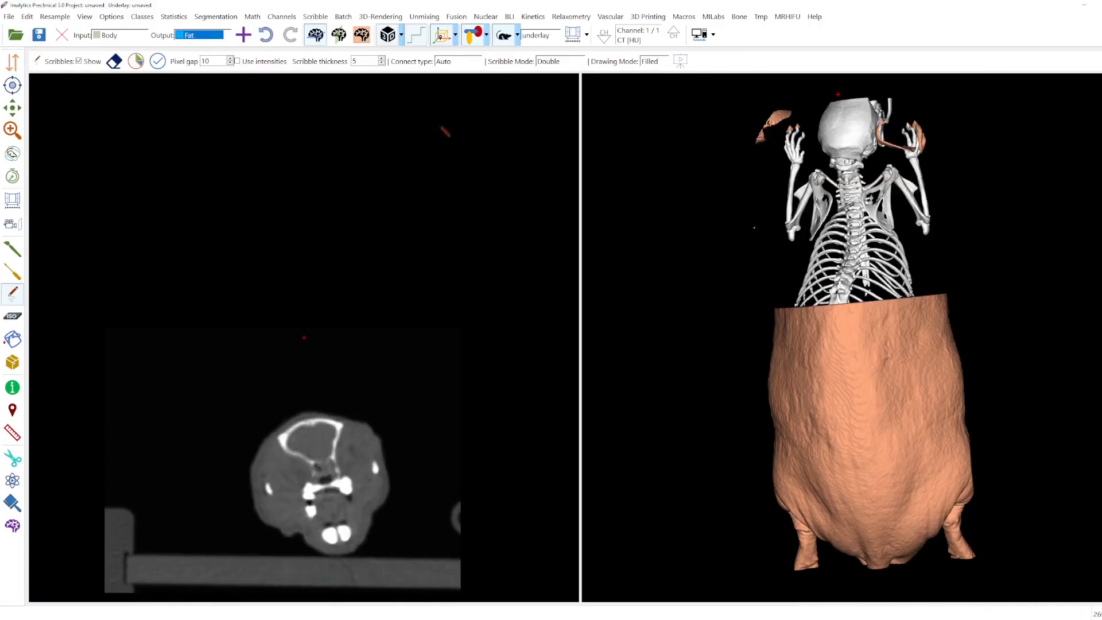
Delete the Skin class from the segmentation
{"action": "left_click", "coordinate": [142, 17]}
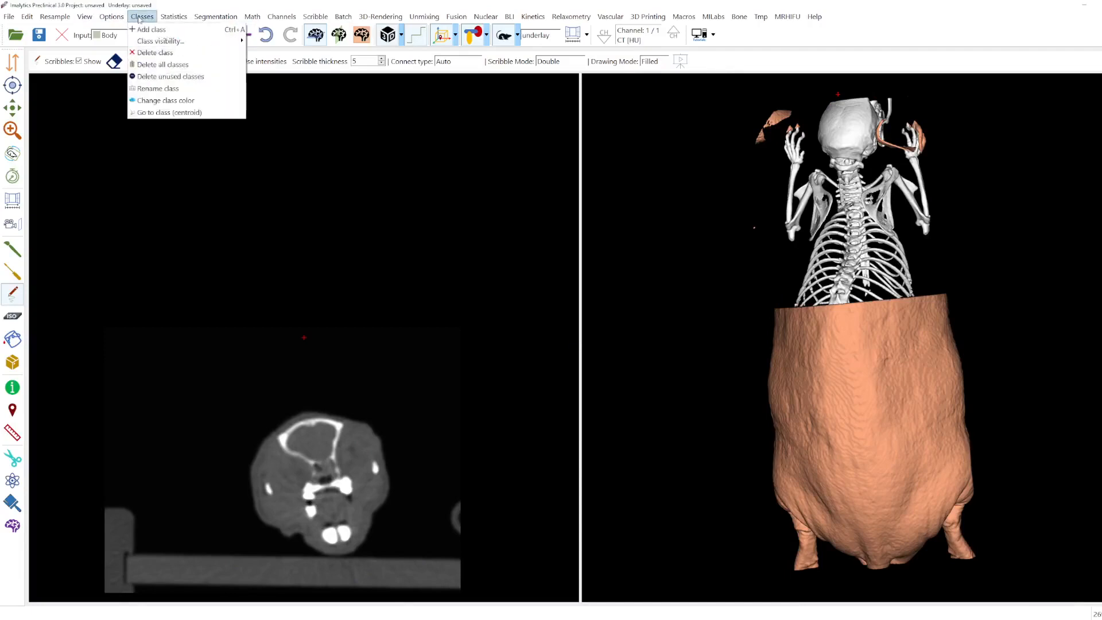
{"action": "left_click", "coordinate": [153, 52]}
{"action": "left_click", "coordinate": [558, 310]}
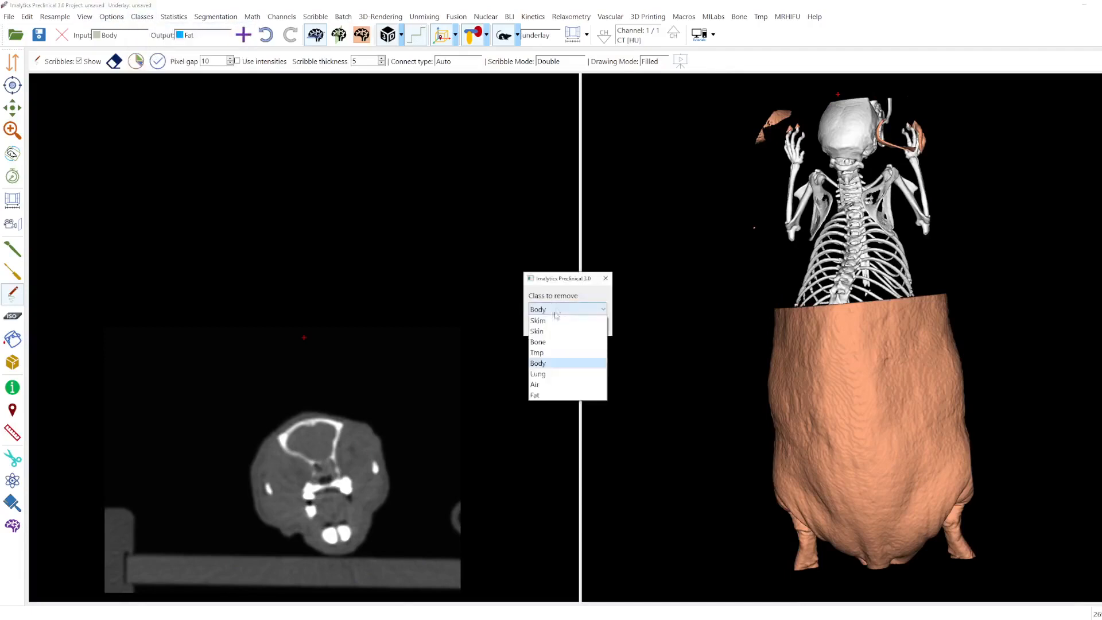
{"action": "left_click", "coordinate": [550, 332]}
{"action": "left_click", "coordinate": [557, 327]}
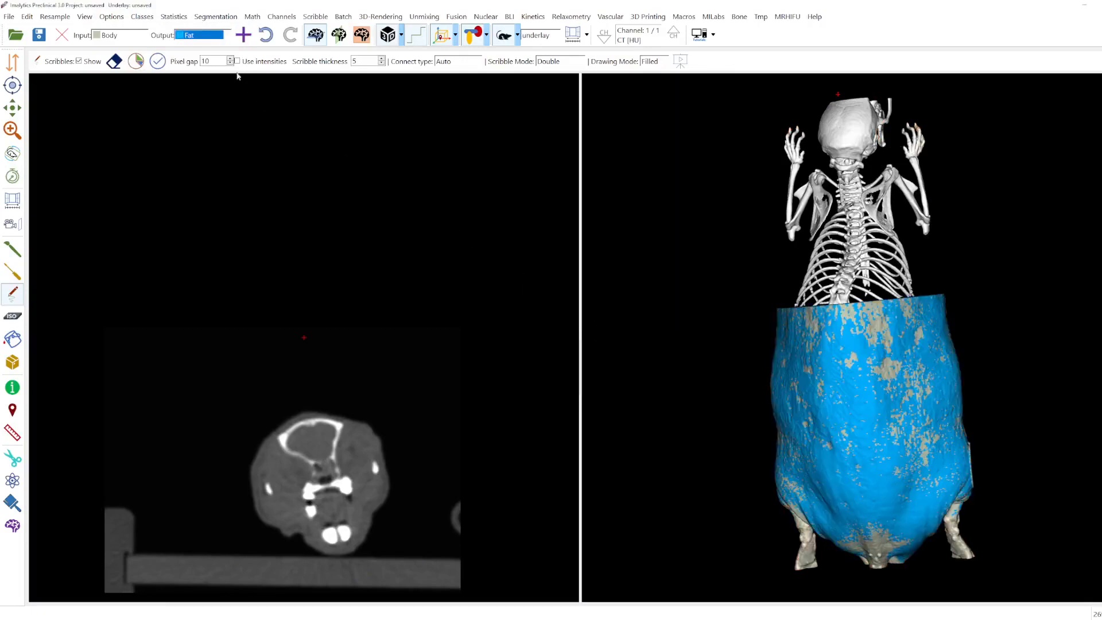
Delete the Body class from the segmentation
{"action": "left_click", "coordinate": [142, 17]}
{"action": "left_click", "coordinate": [153, 53]}
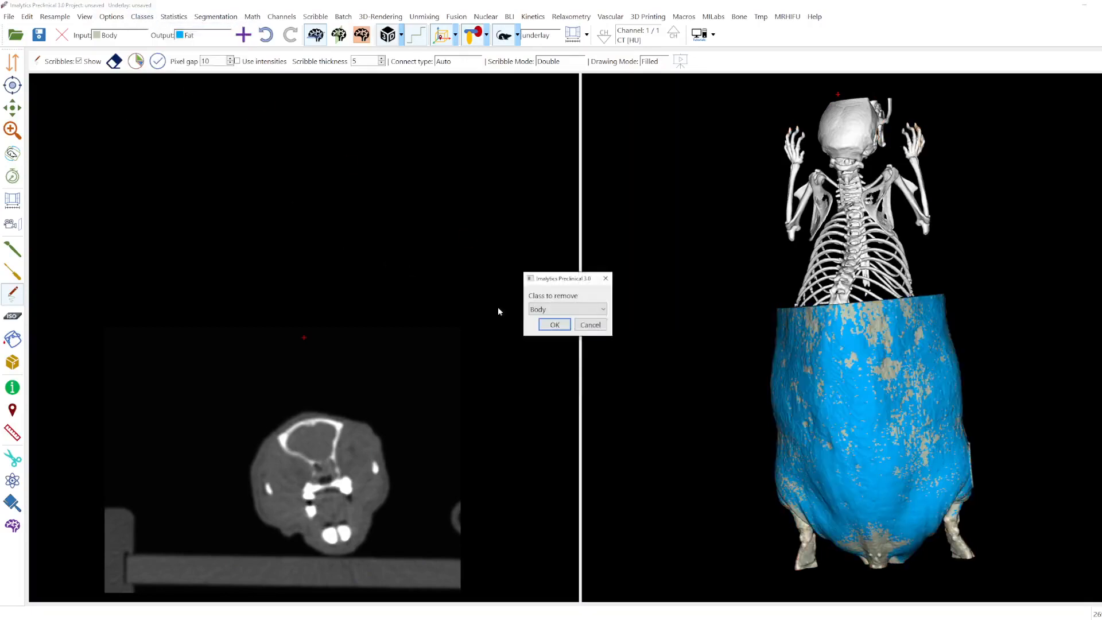
{"action": "left_click", "coordinate": [555, 325]}
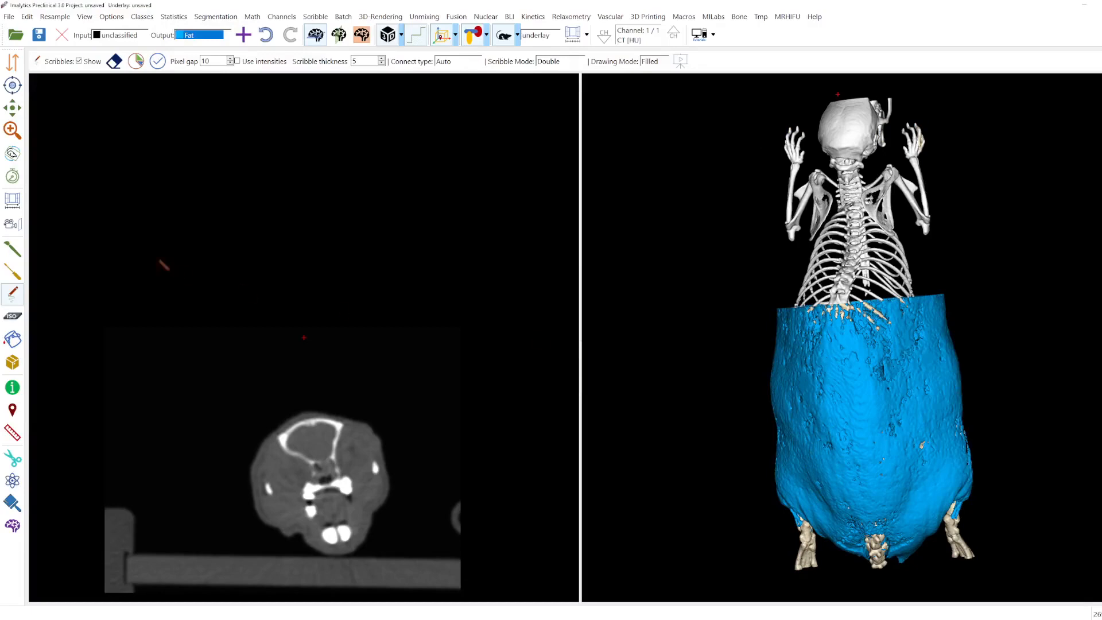
Examine the abdominal fat and skeleton from the back and belly sides in 3D, and check the fat on an abdominal slice
{"action": "left_click", "coordinate": [12, 153]}
{"action": "left_click_drag", "start_coordinate": [883, 379], "coordinate": [854, 375]}
{"action": "scroll", "coordinate": [893, 363], "scroll_direction": "down", "scroll_amount": 2}
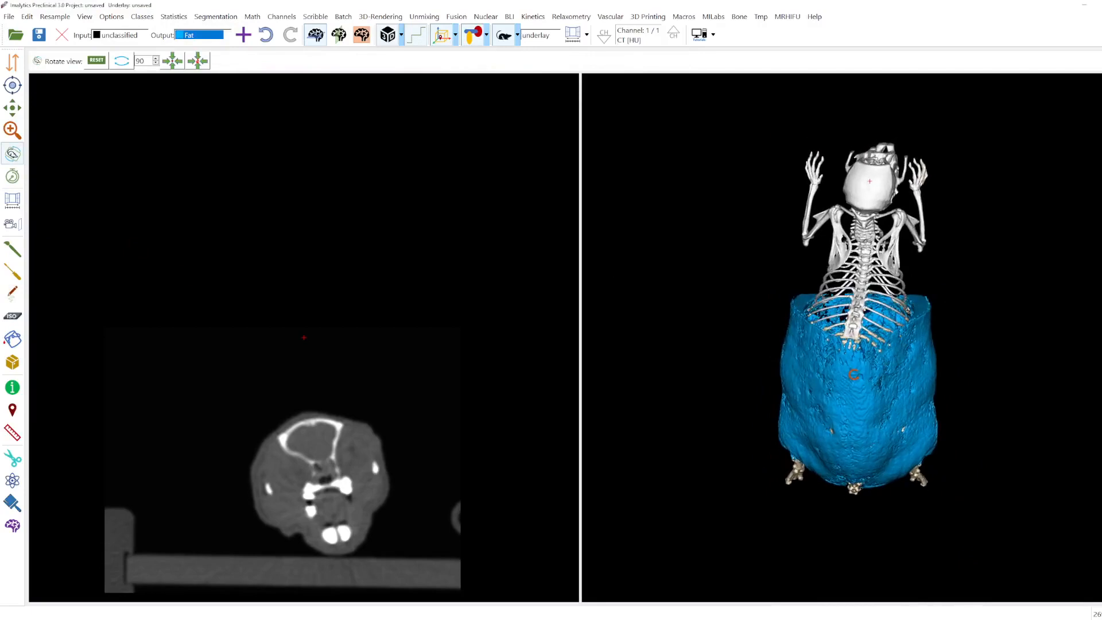
{"action": "left_click_drag", "start_coordinate": [908, 408], "coordinate": [835, 482]}
{"action": "left_click", "coordinate": [315, 496]}
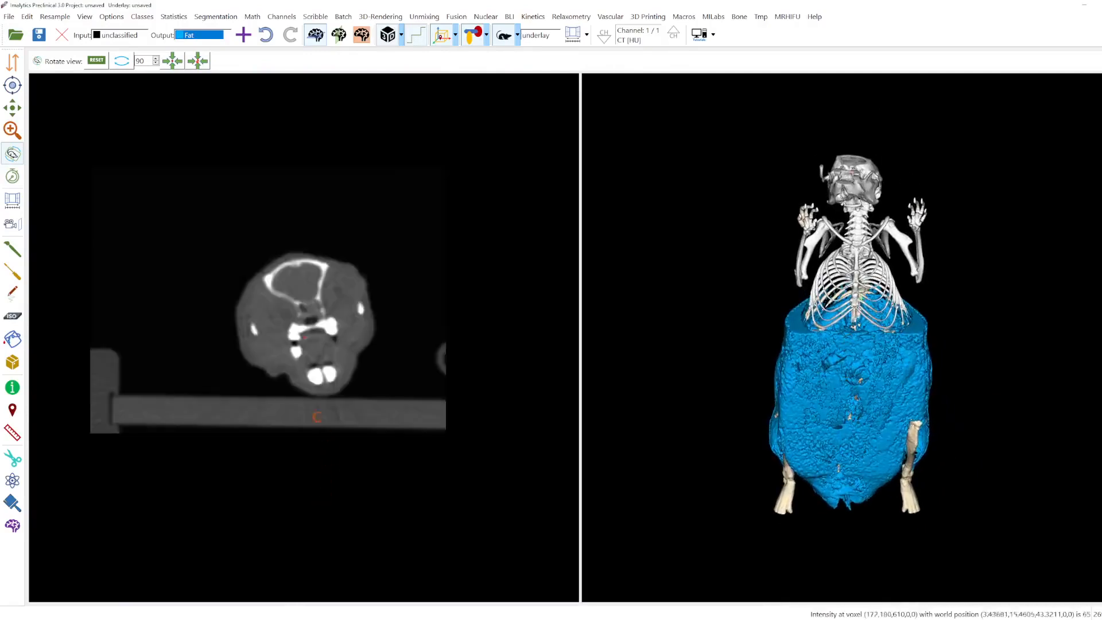
{"action": "left_click_drag", "start_coordinate": [319, 416], "coordinate": [312, 498]}
{"action": "left_click_drag", "start_coordinate": [304, 329], "coordinate": [327, 338]}
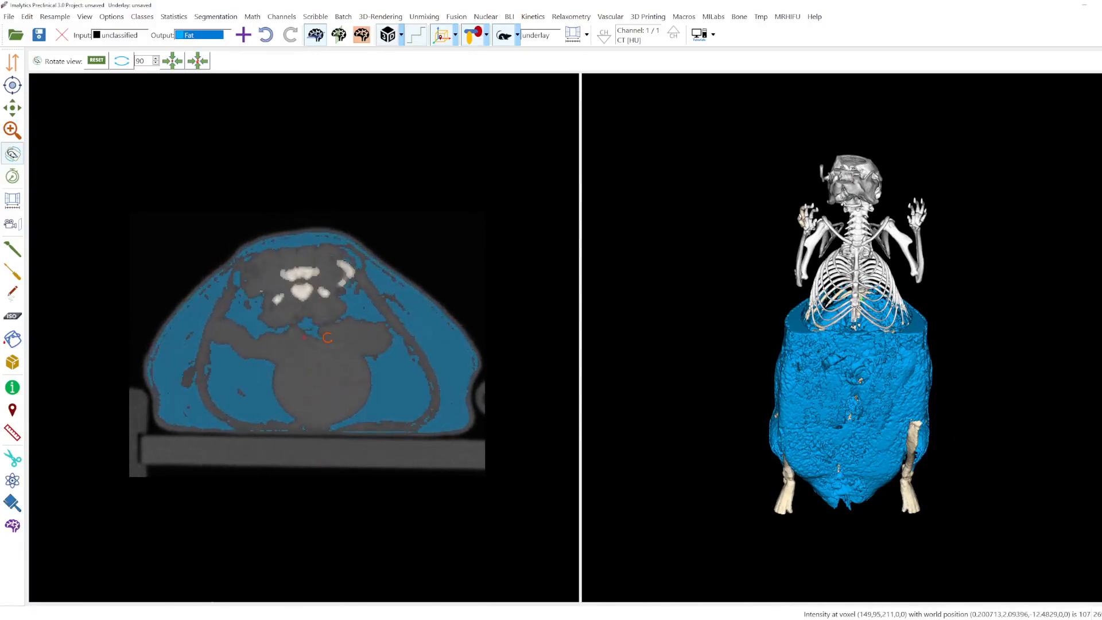